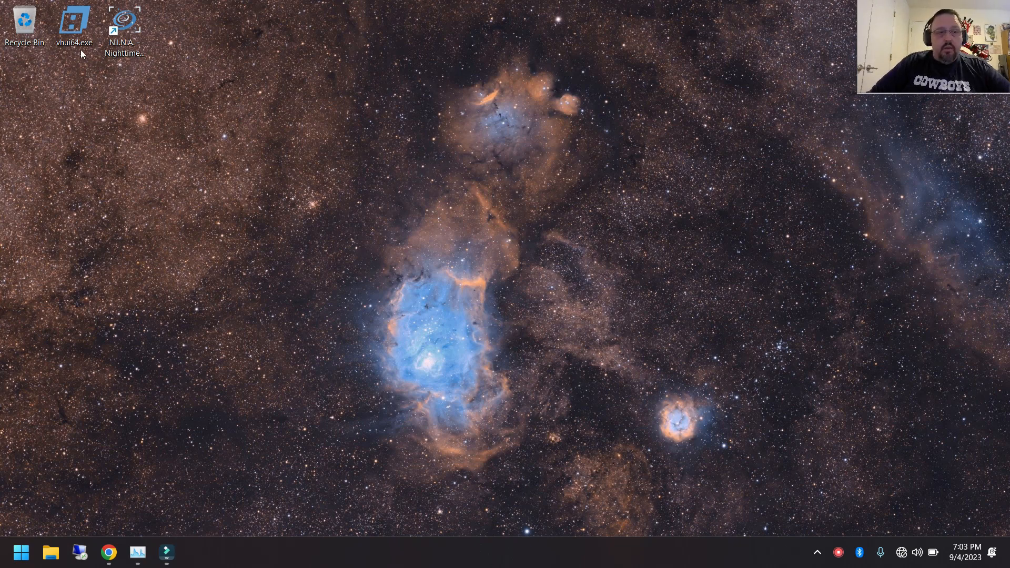
Launch the VirtualHere client and check the usage options of the ASI2600MM Pro and the Raspberry Hub before closing its window
double_click(74, 31)
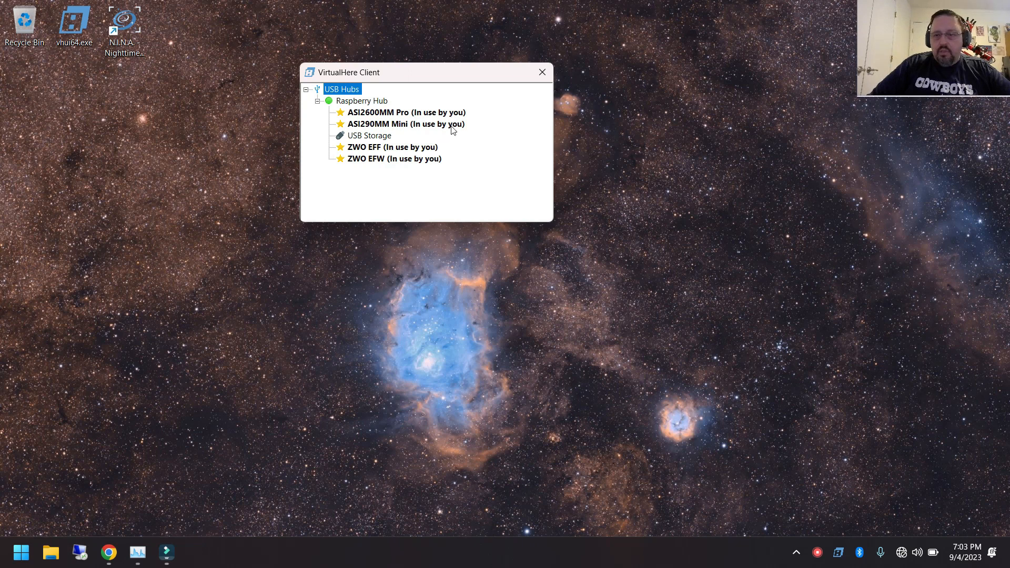
right_click(417, 114)
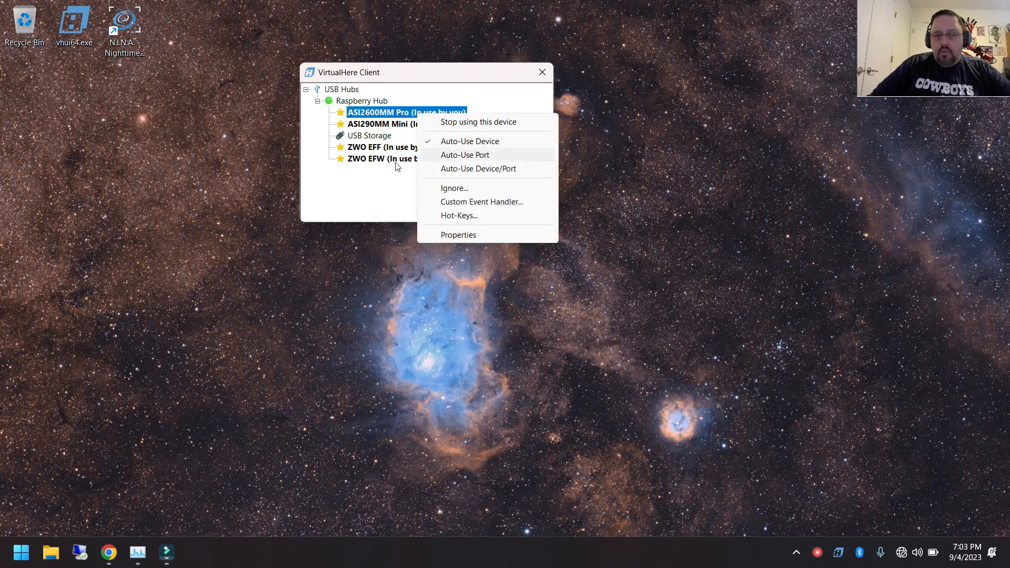
left_click(370, 203)
right_click(376, 104)
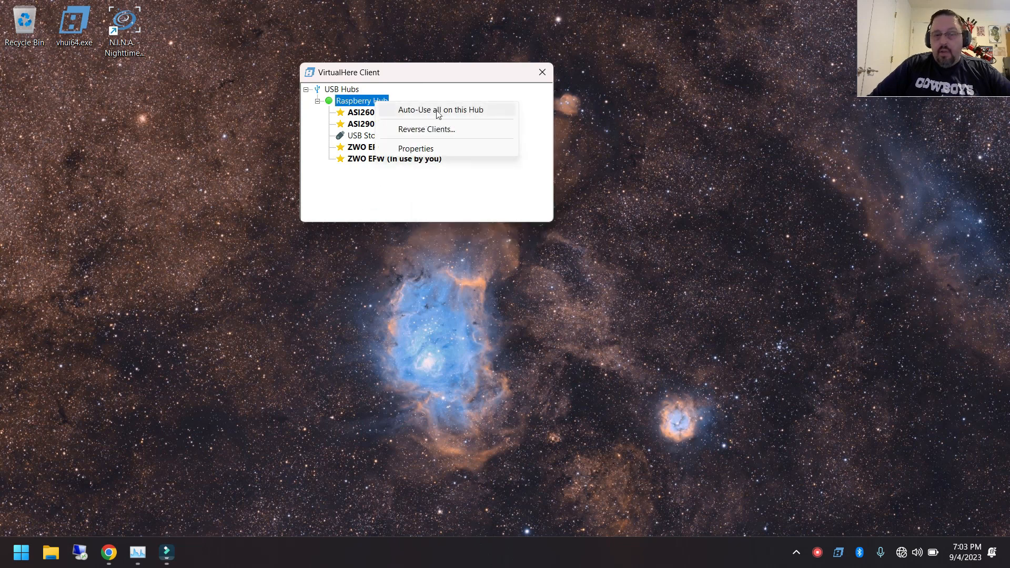
left_click(343, 209)
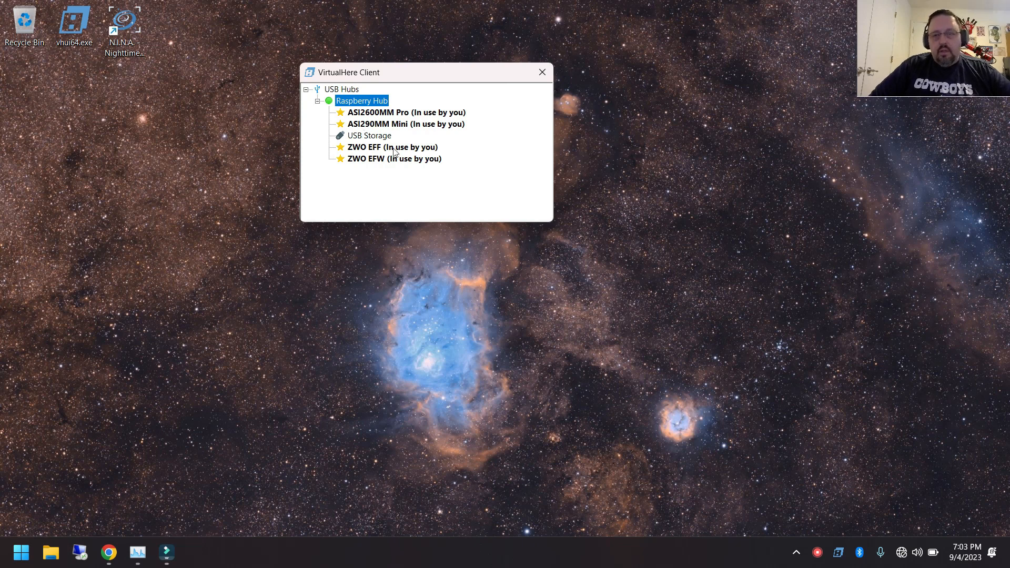
left_click(542, 72)
Launch N.I.N.A. and maximize its window
double_click(124, 21)
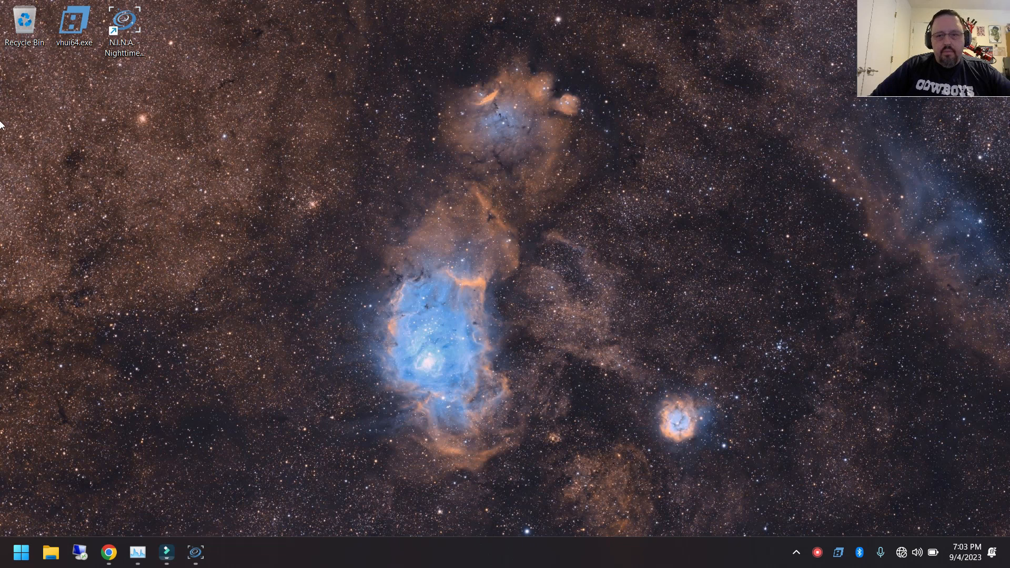
left_click_drag(1009, 193, 642, 195)
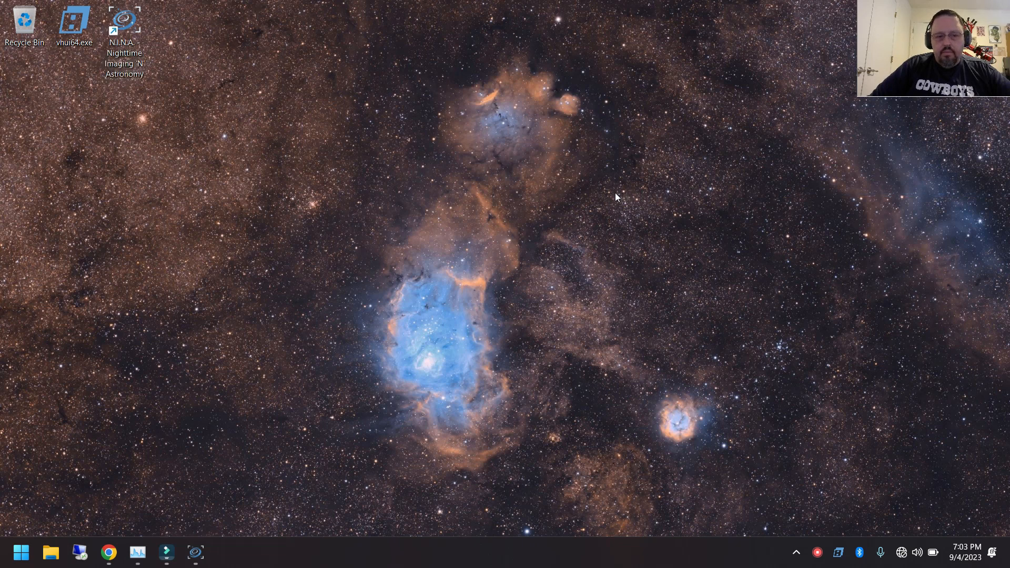
left_click(195, 551)
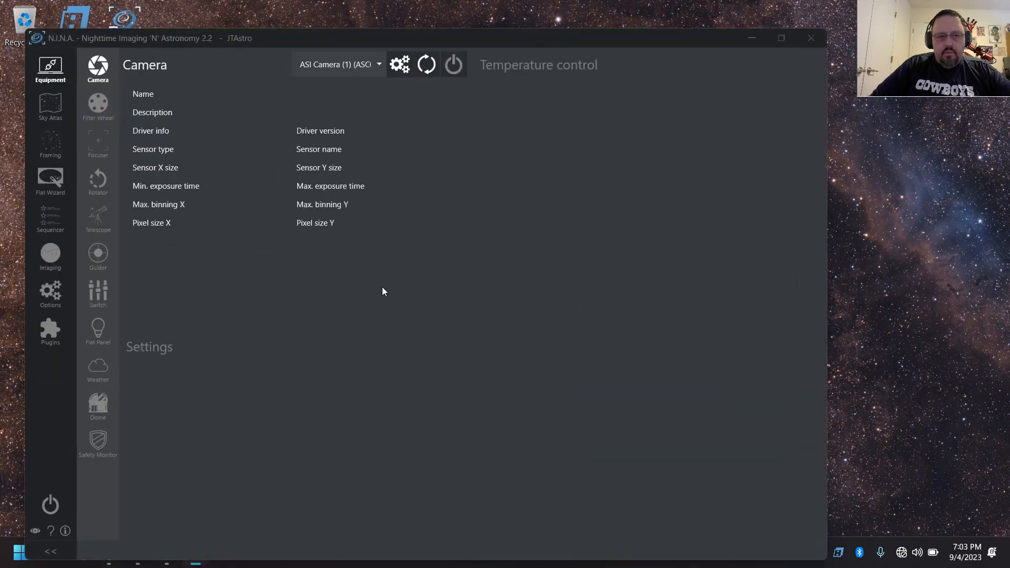
double_click(615, 37)
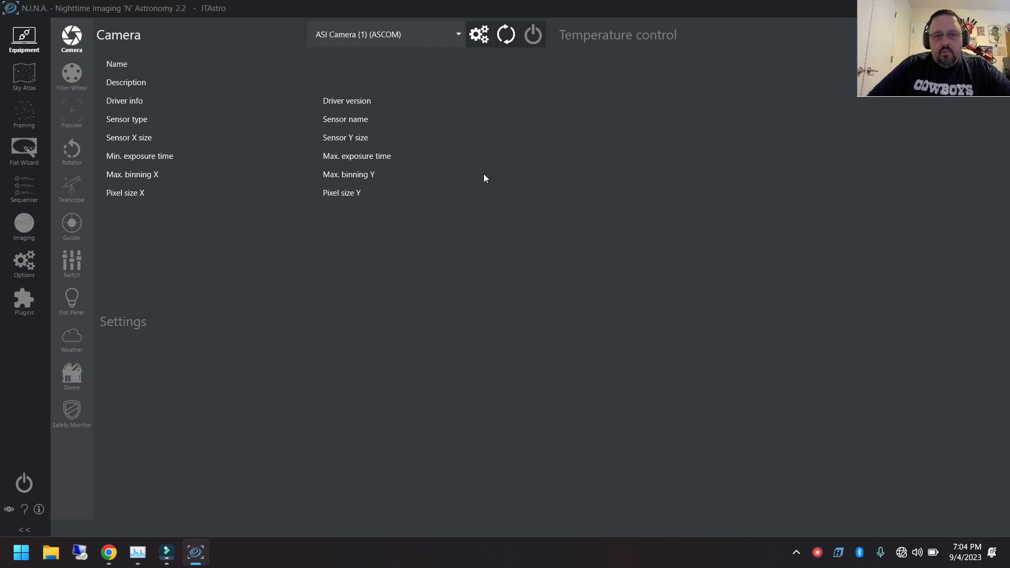
Accept the ZWO ASI2600MM Pro driver setup for ASI Camera (1) (ASCOM) and connect the camera
left_click(479, 35)
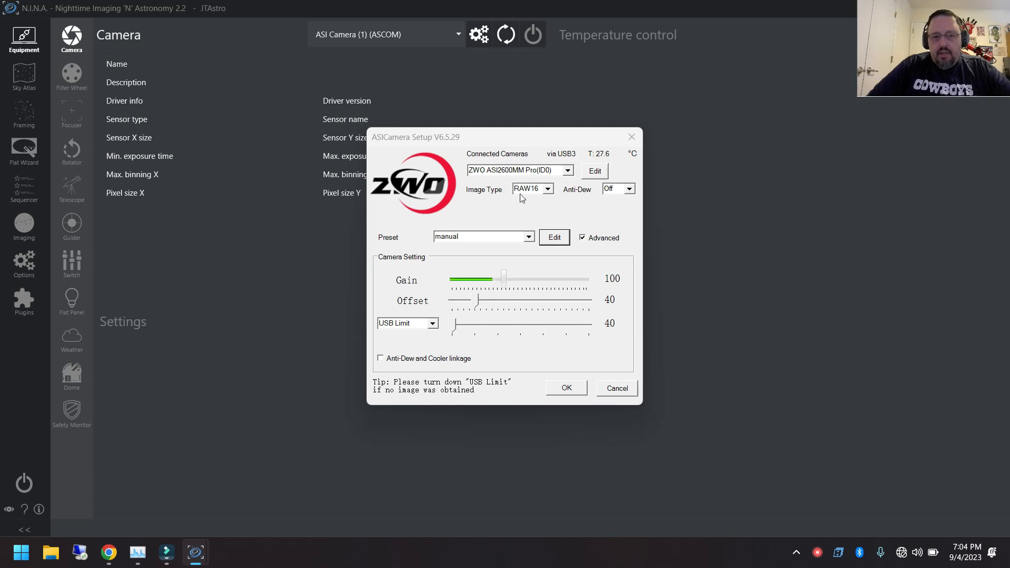
left_click(567, 389)
left_click(525, 32)
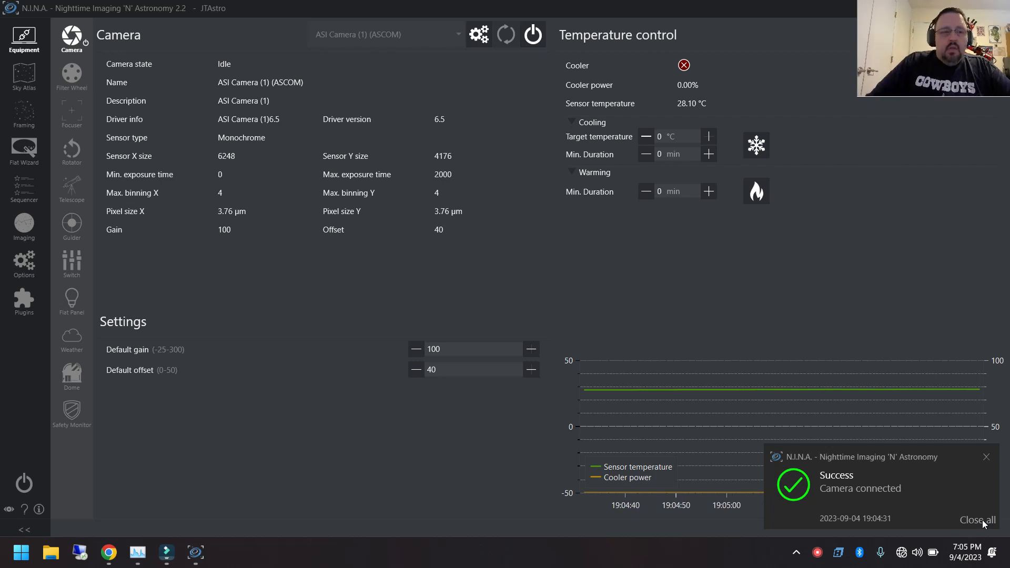
Disconnect the camera, then reselect ASI Camera (1) (ASCOM) and reconnect it
left_click(71, 74)
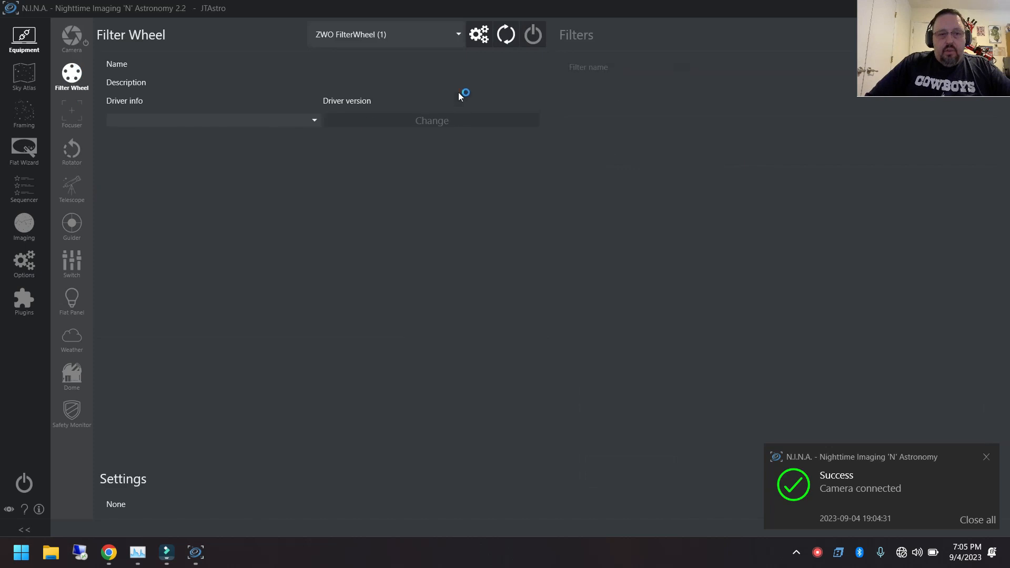
left_click(84, 33)
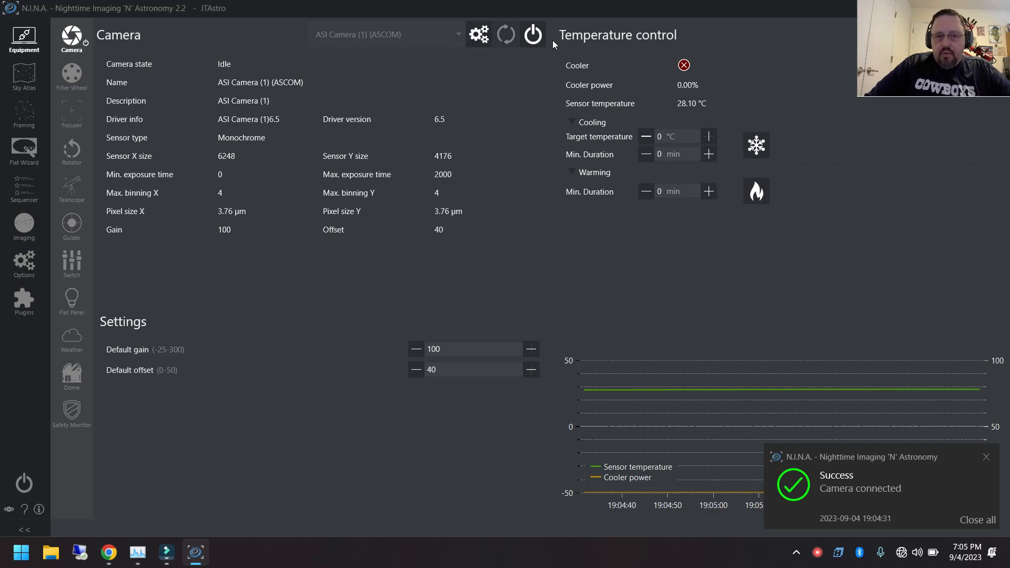
left_click(529, 37)
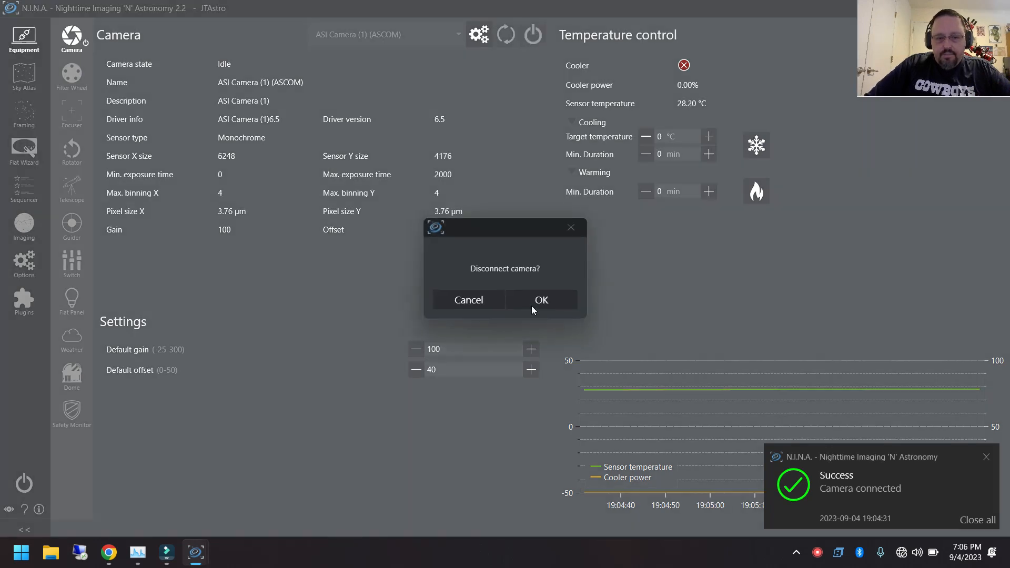
left_click(532, 308)
left_click(458, 35)
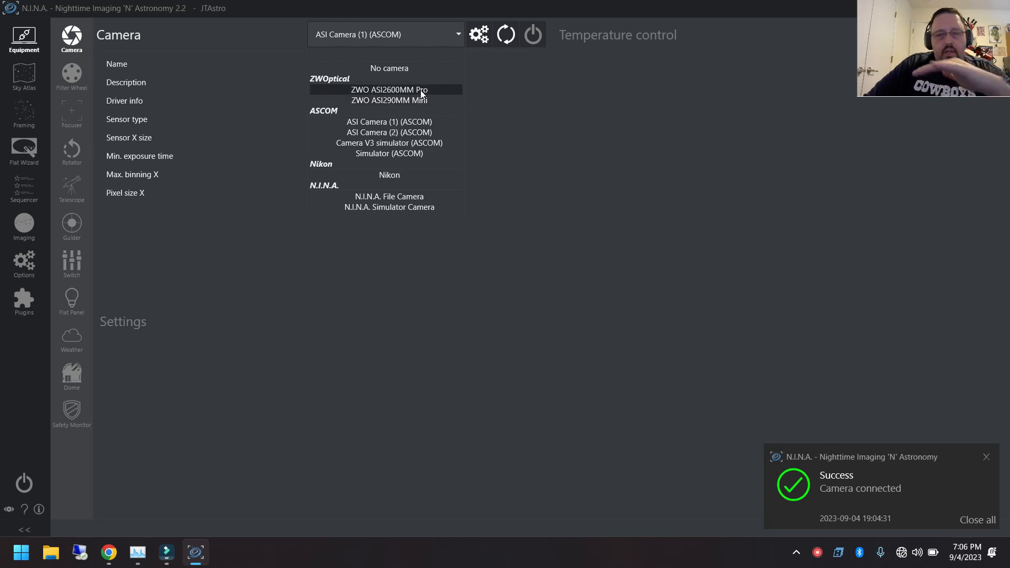
left_click(452, 123)
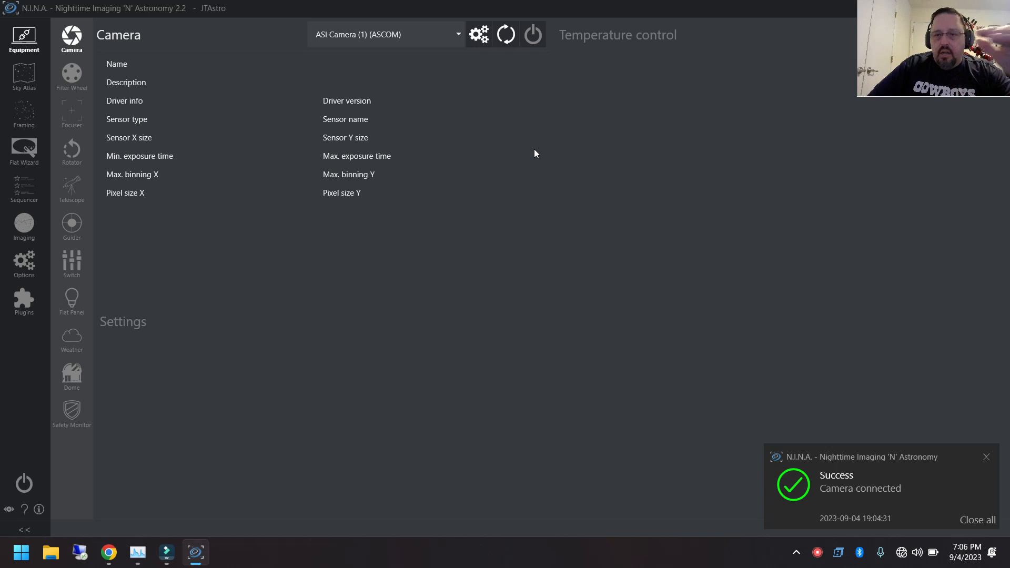
left_click(530, 33)
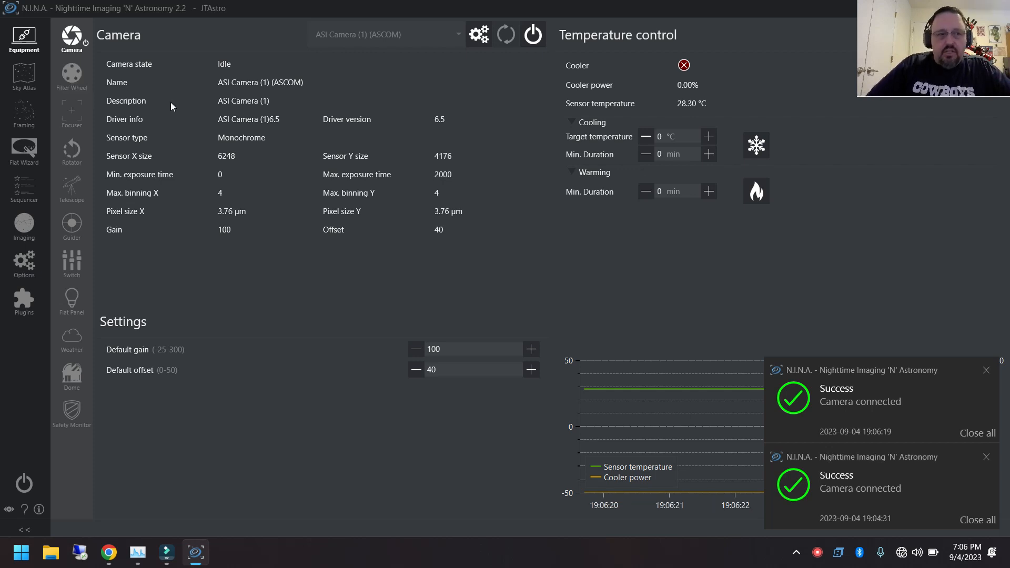
Connect the ASCOM device ZWO FilterWheel (1) as the filter wheel, with filter L selected in its driver setup
left_click(79, 76)
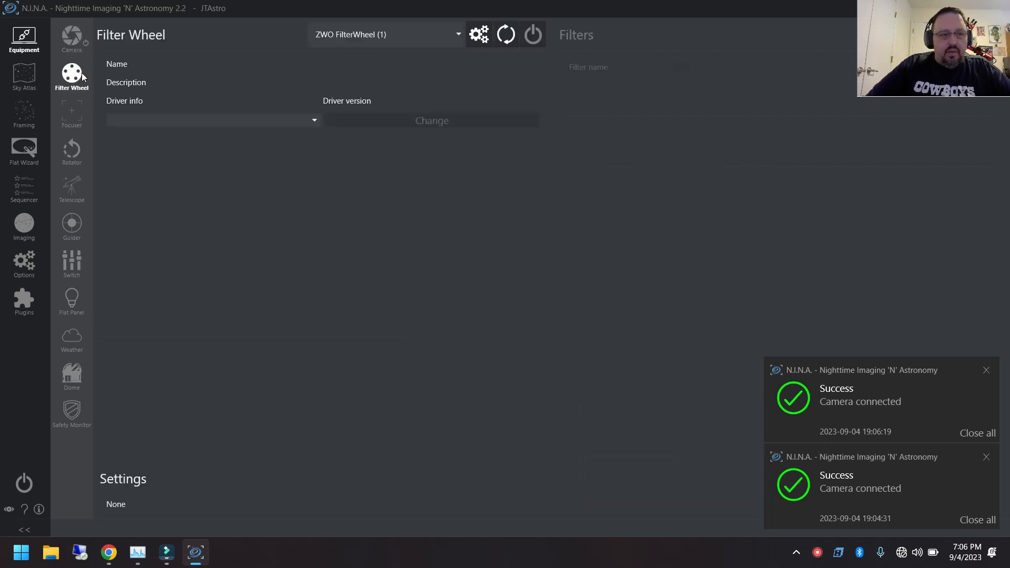
left_click(387, 37)
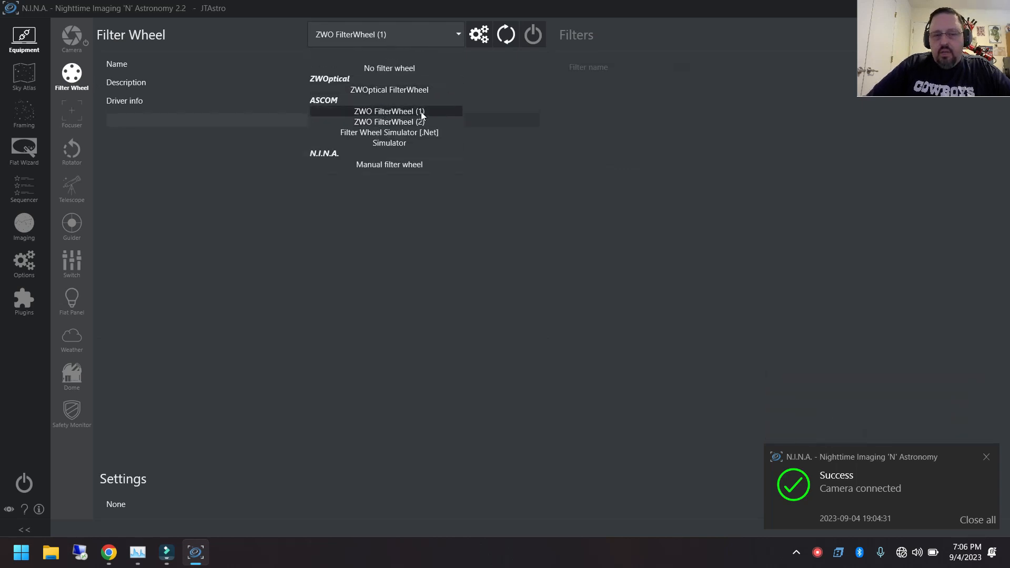
left_click(444, 112)
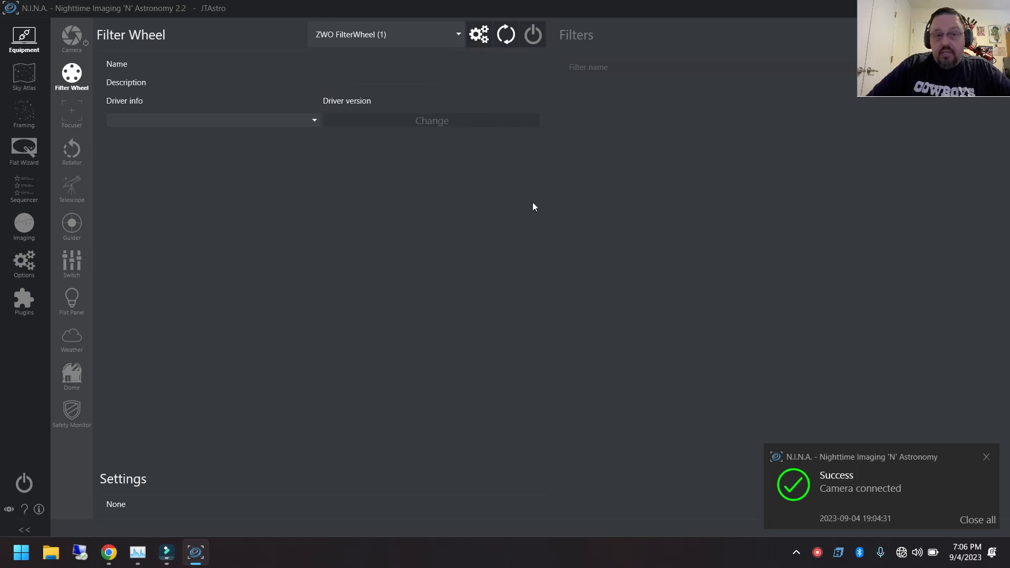
left_click(480, 48)
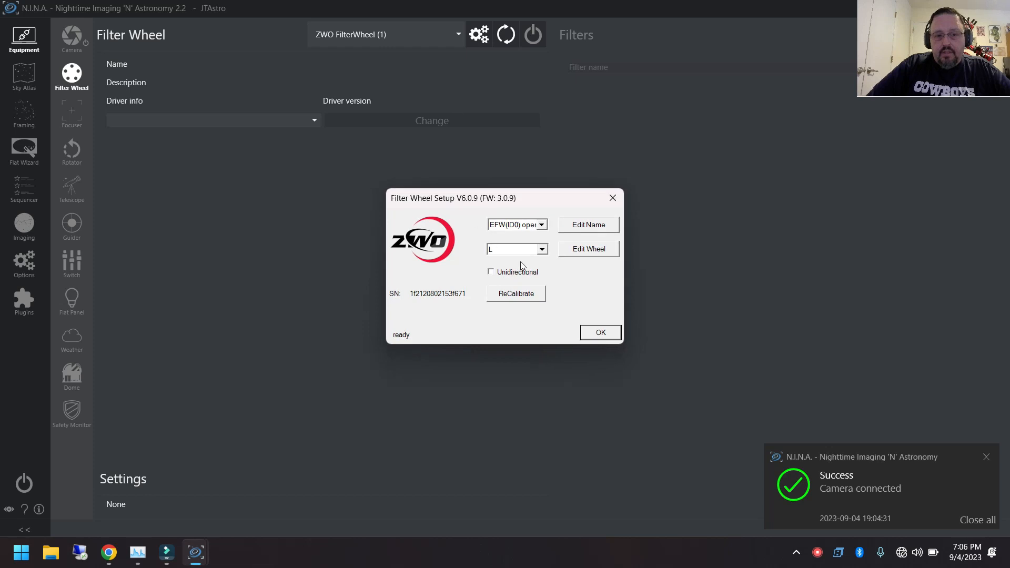
left_click(542, 252)
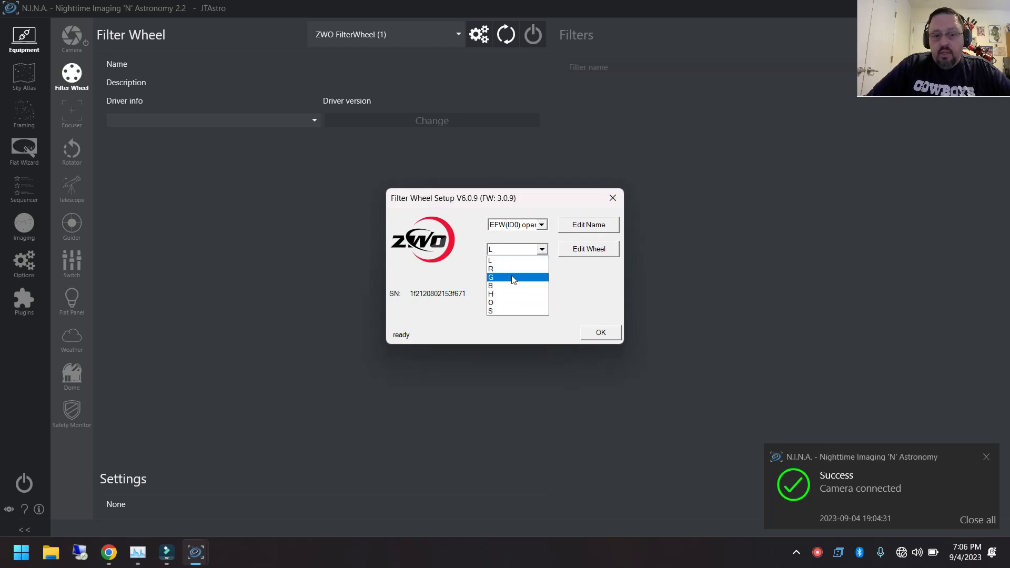
left_click(515, 261)
left_click(598, 334)
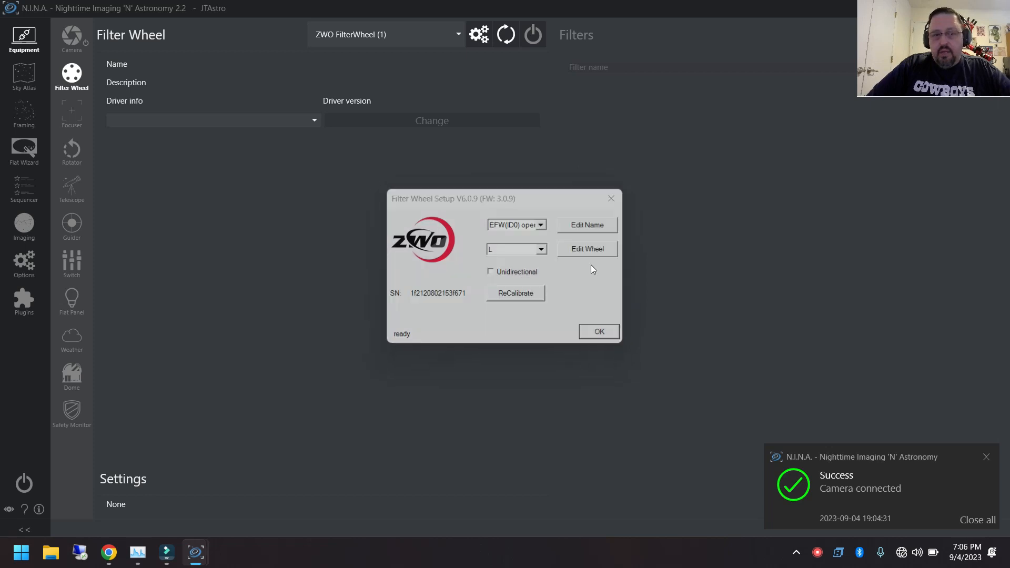
left_click(527, 35)
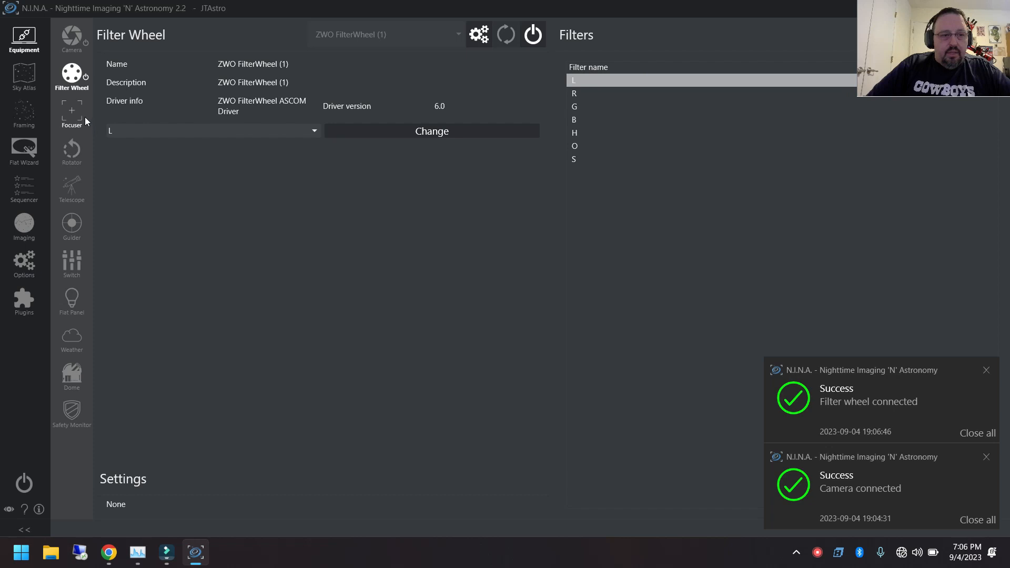
Connect ZWO Focuser (1) as the focuser after accepting its EAF driver setup, and dismiss the notifications
left_click(70, 115)
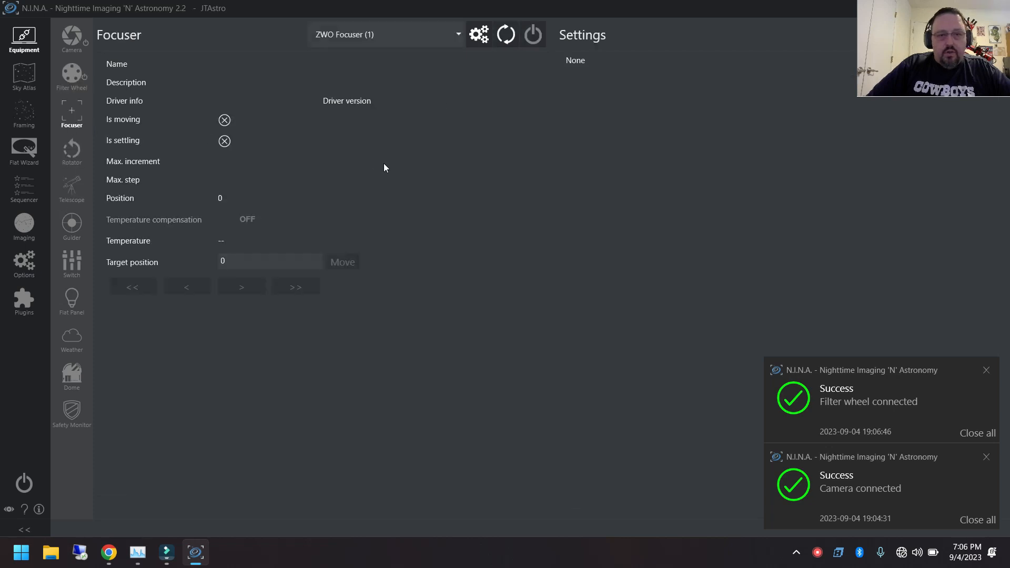
left_click(364, 36)
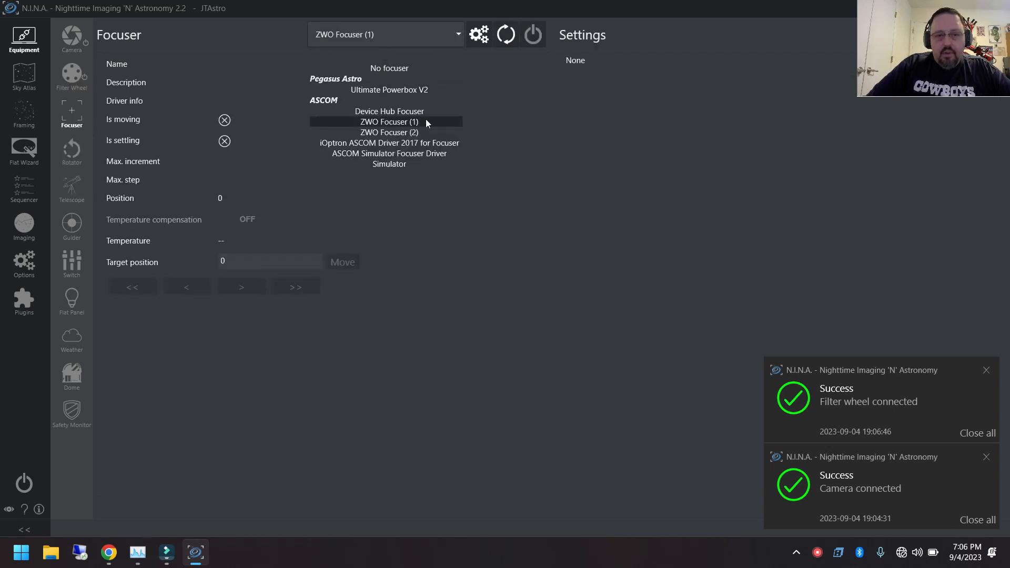
left_click(555, 82)
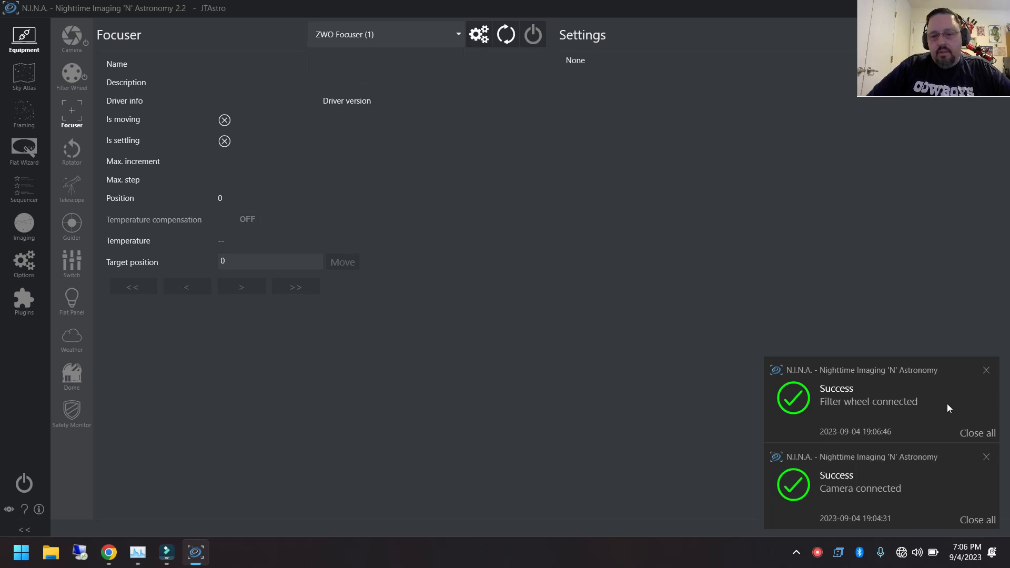
left_click(978, 435)
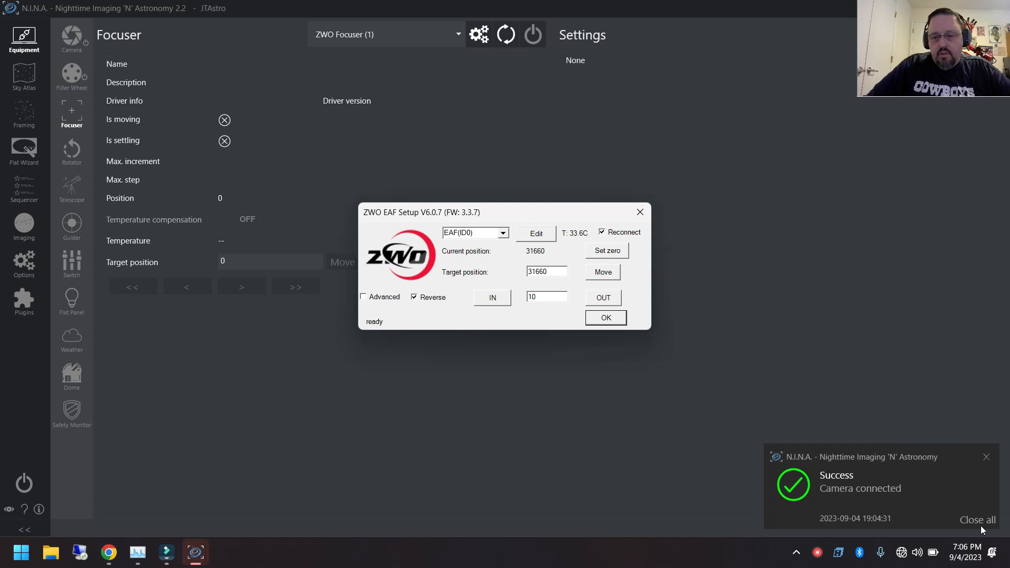
left_click(604, 317)
left_click(535, 35)
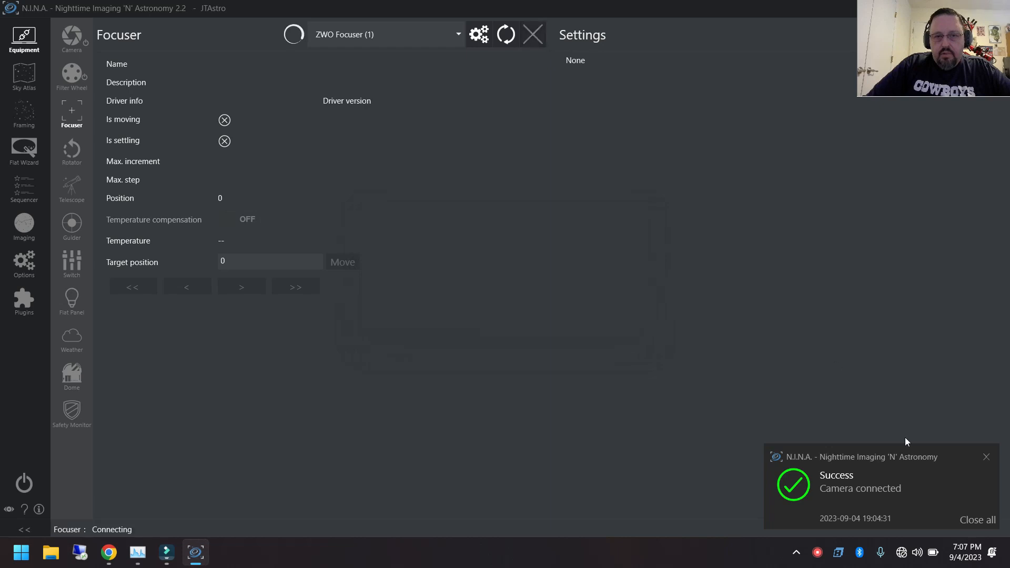
left_click(973, 518)
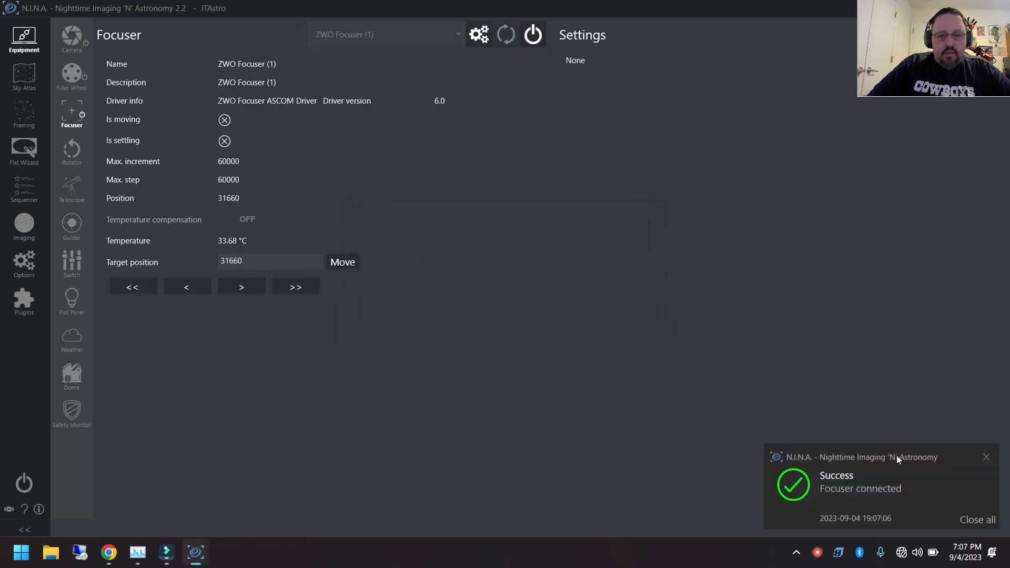
left_click(984, 521)
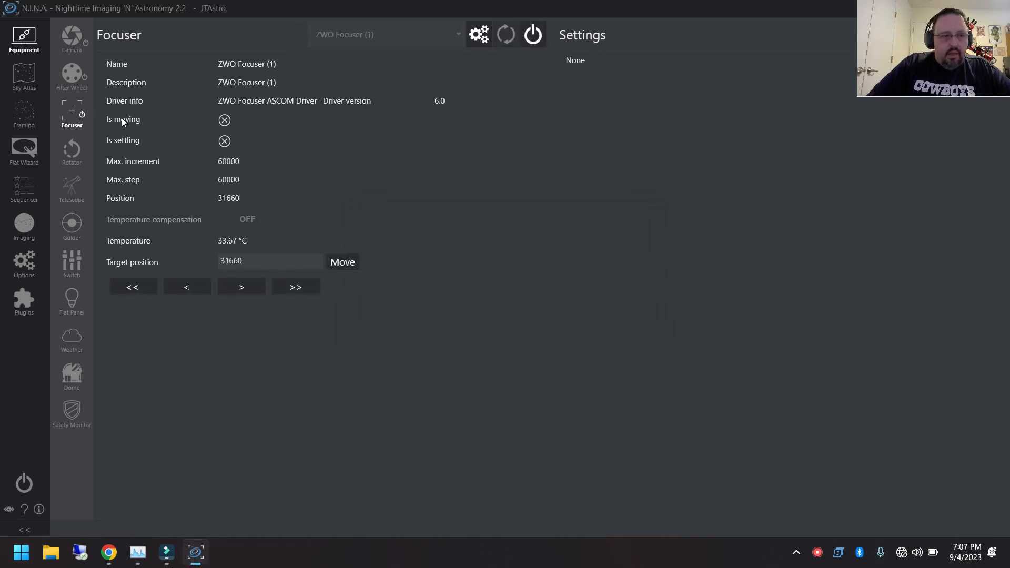
Connect the iOptron telescope mount using iOptron Commander's custom Wi-Fi / Ethernet settings, and minimize the Commander window
left_click(71, 193)
left_click(533, 41)
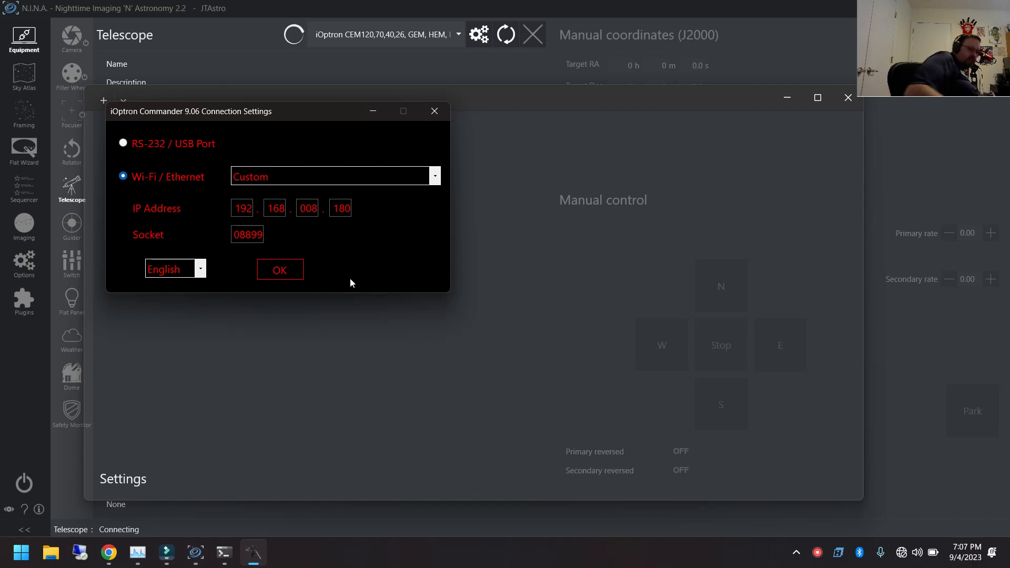
left_click(278, 272)
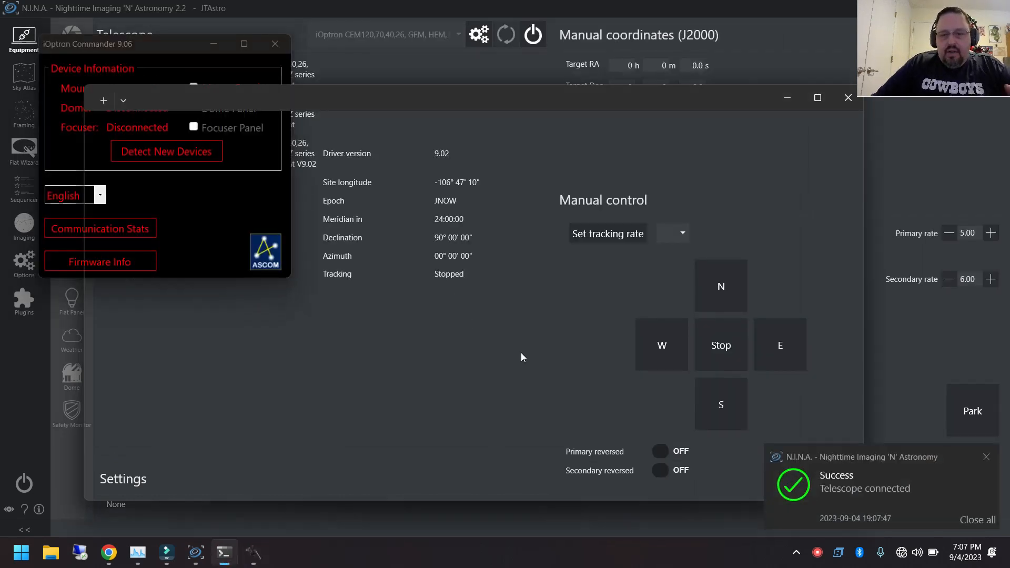
left_click(994, 519)
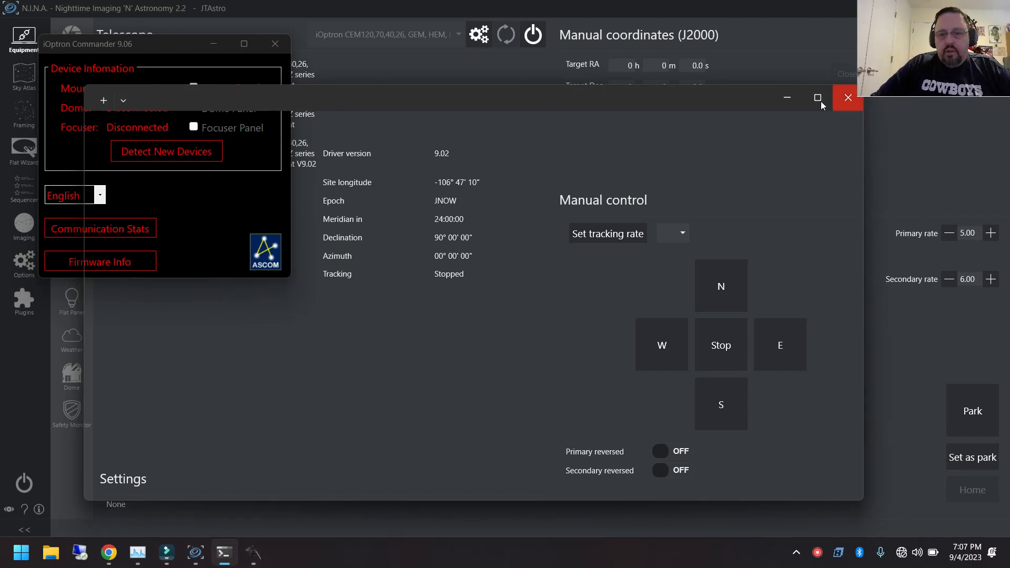
left_click_drag(312, 91, 279, 105)
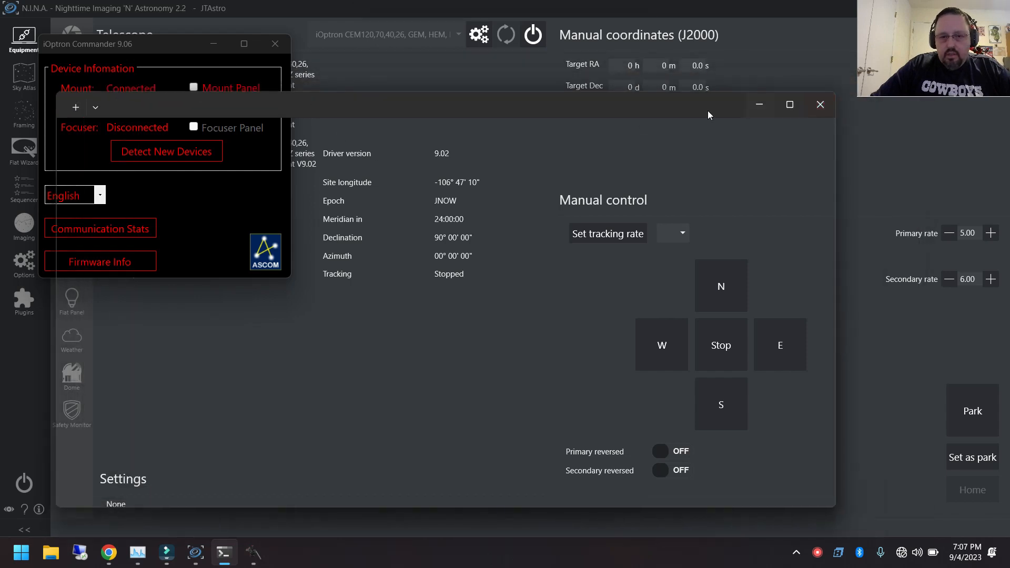
left_click(215, 44)
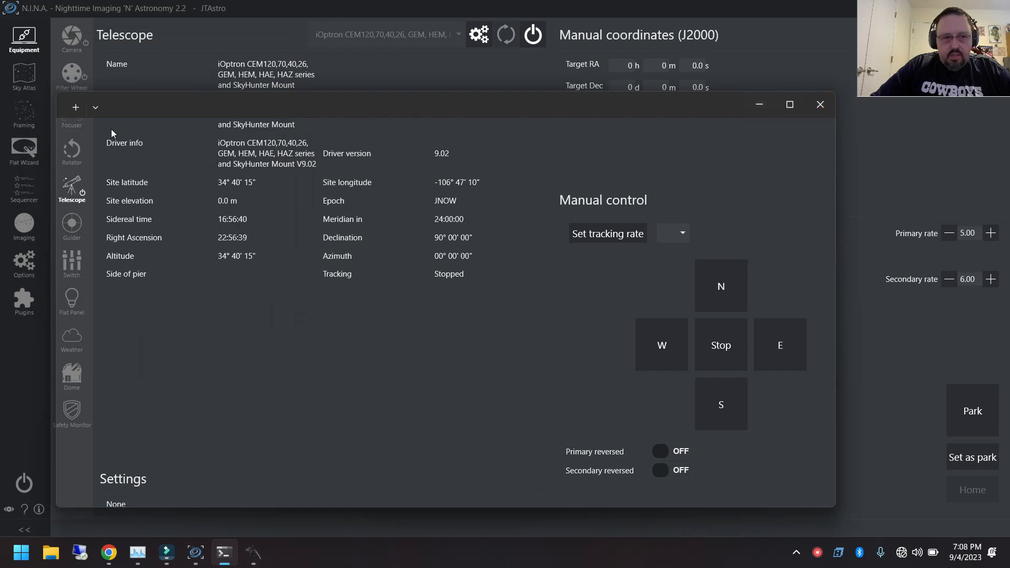
Move the terminal window aside and minimize it to uncover the Telescope page
left_click_drag(142, 111, 345, 138)
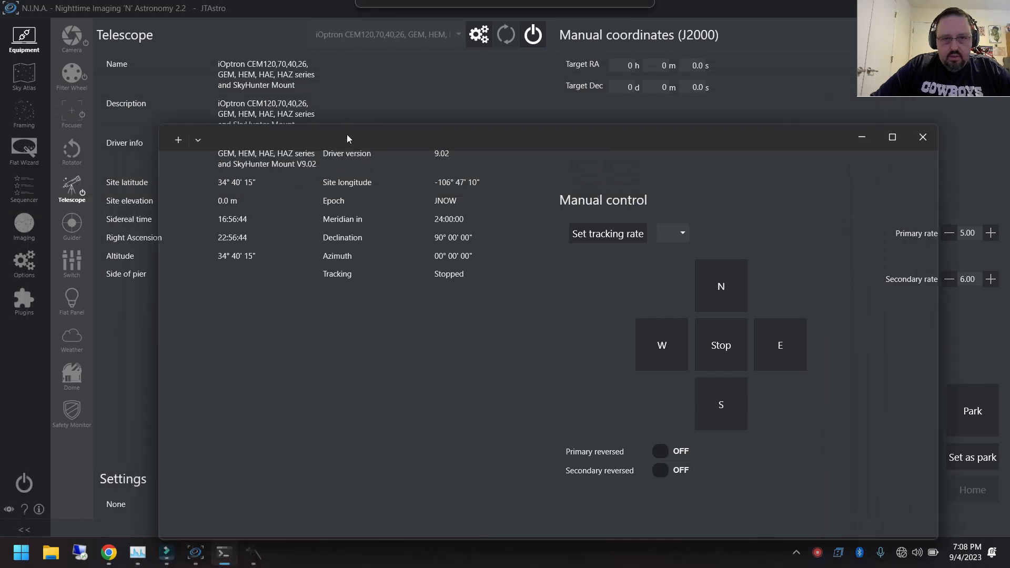
left_click(862, 136)
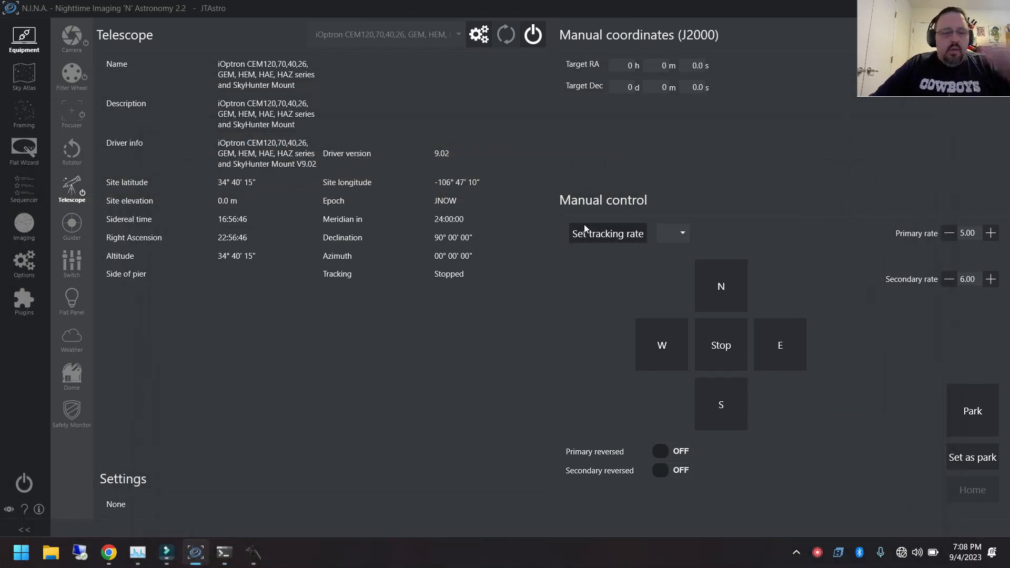
left_click(223, 553)
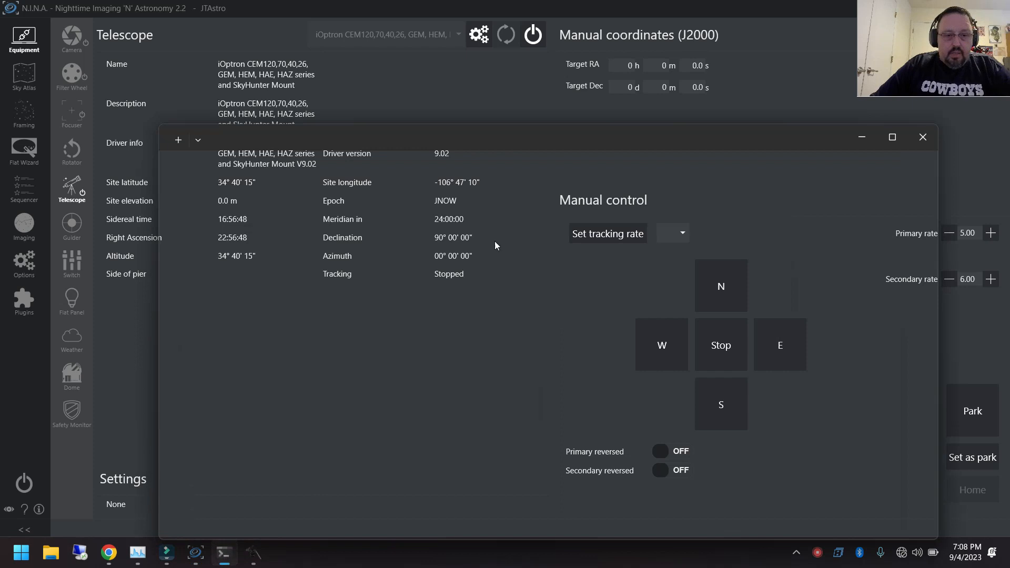
left_click(863, 136)
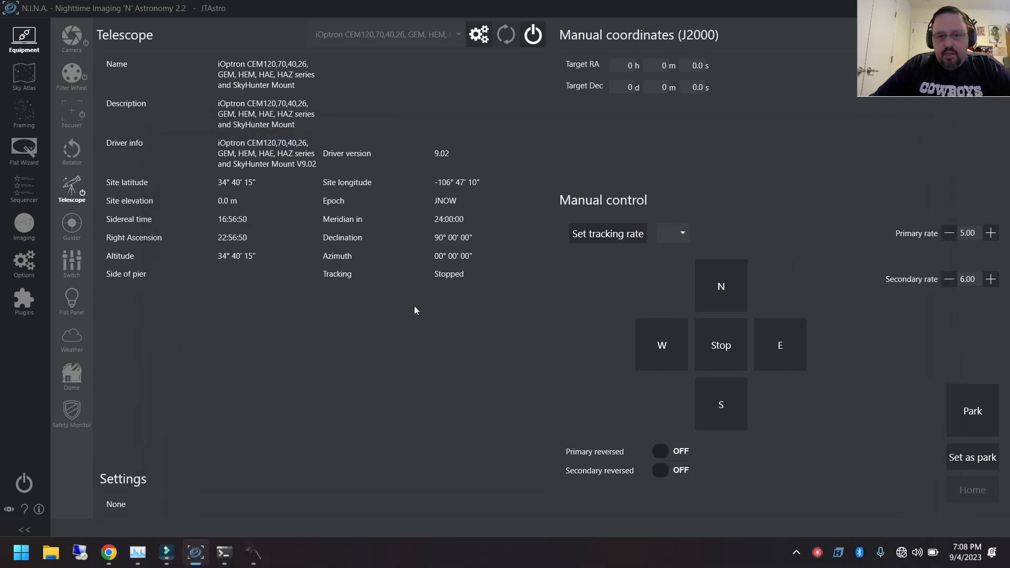
Connect PHD2 as the guider and stop its looping guide exposures
left_click(71, 225)
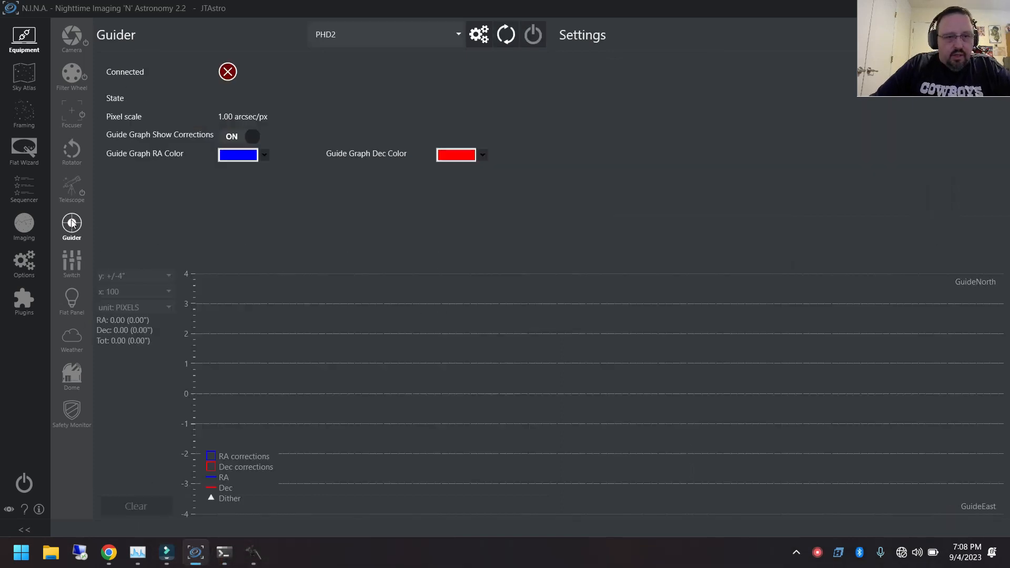
left_click(533, 34)
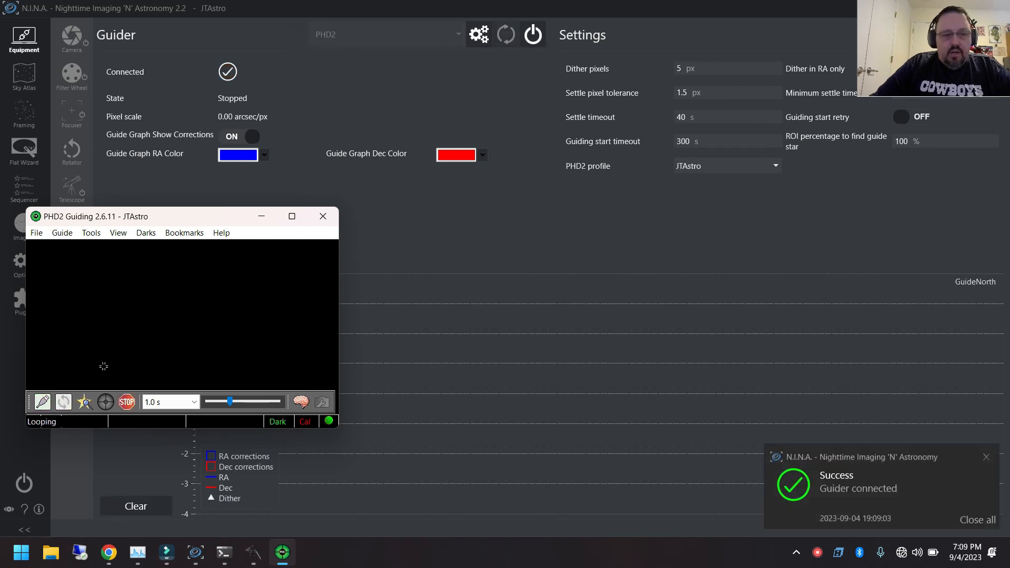
left_click(127, 404)
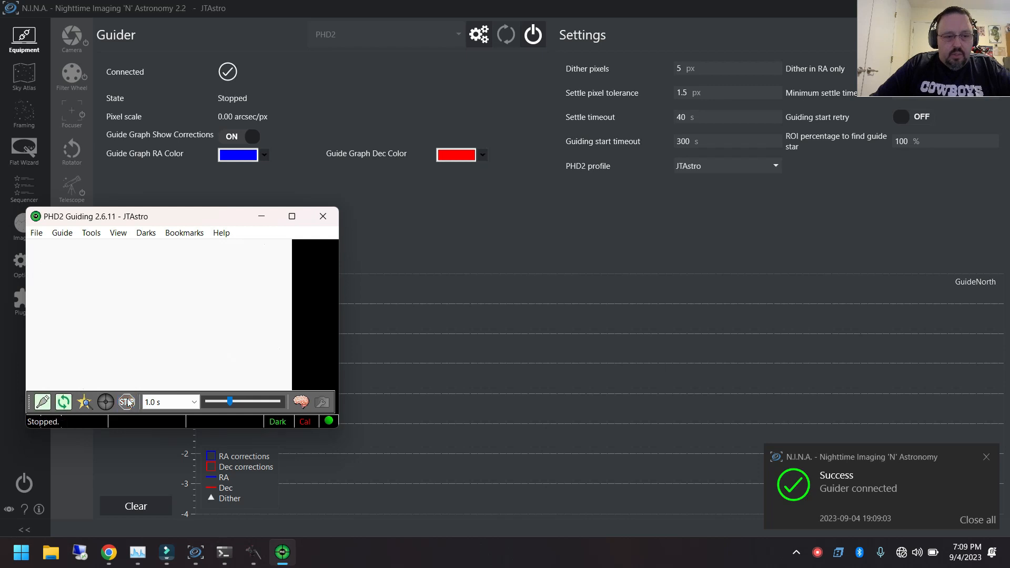
Disconnect the camera in PHD2's equipment connections and reselect ZWO ASI Camera as the camera type
left_click(42, 403)
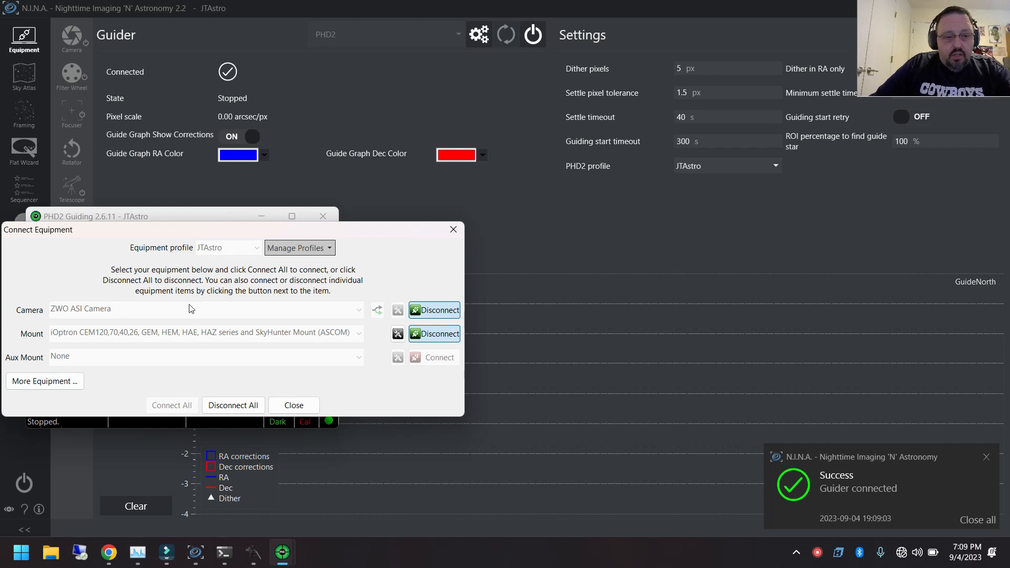
left_click(426, 312)
left_click(376, 311)
left_click(358, 310)
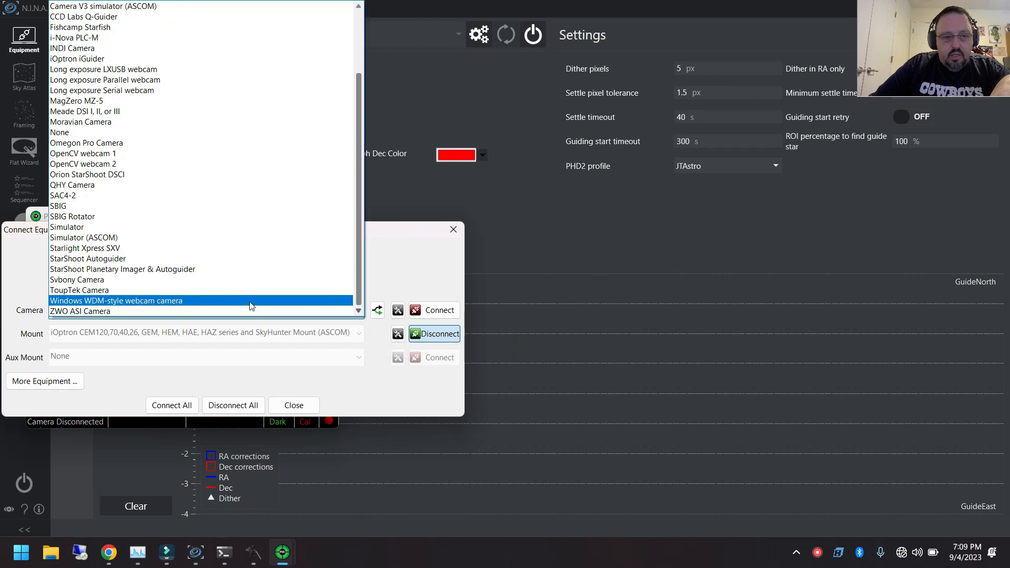
scroll(121, 247, "up", 3)
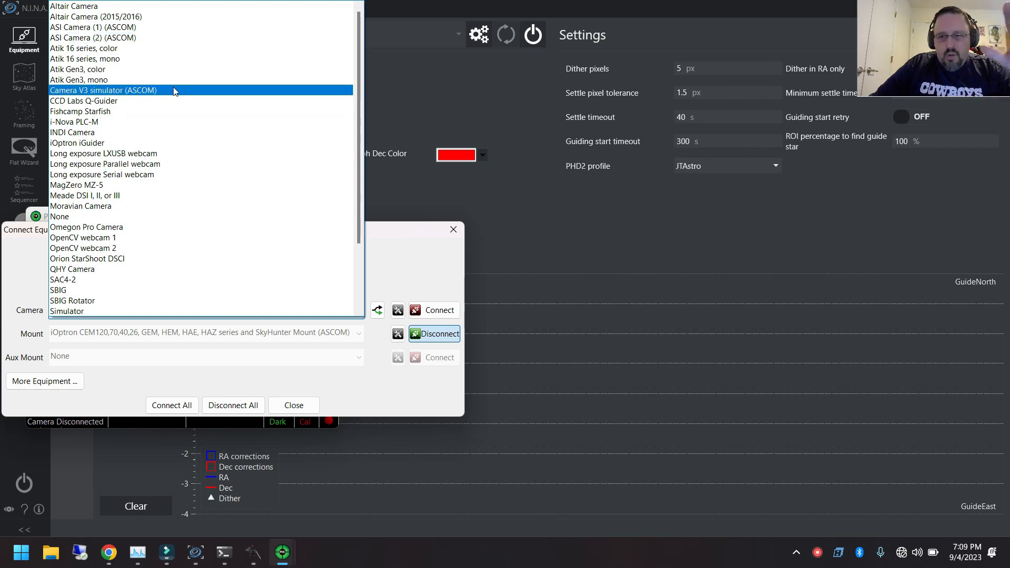
scroll(158, 284, "down", 3)
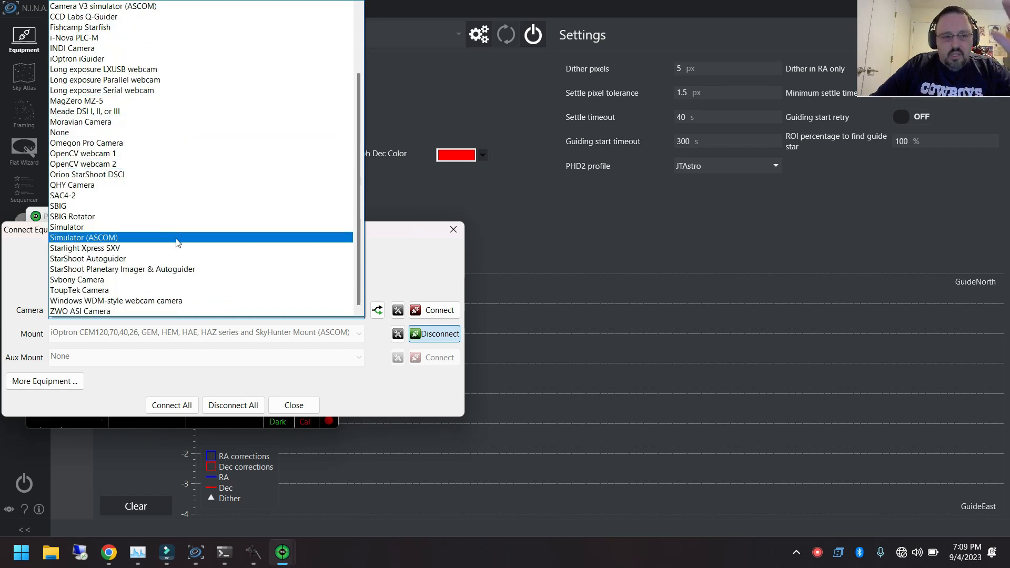
left_click(82, 311)
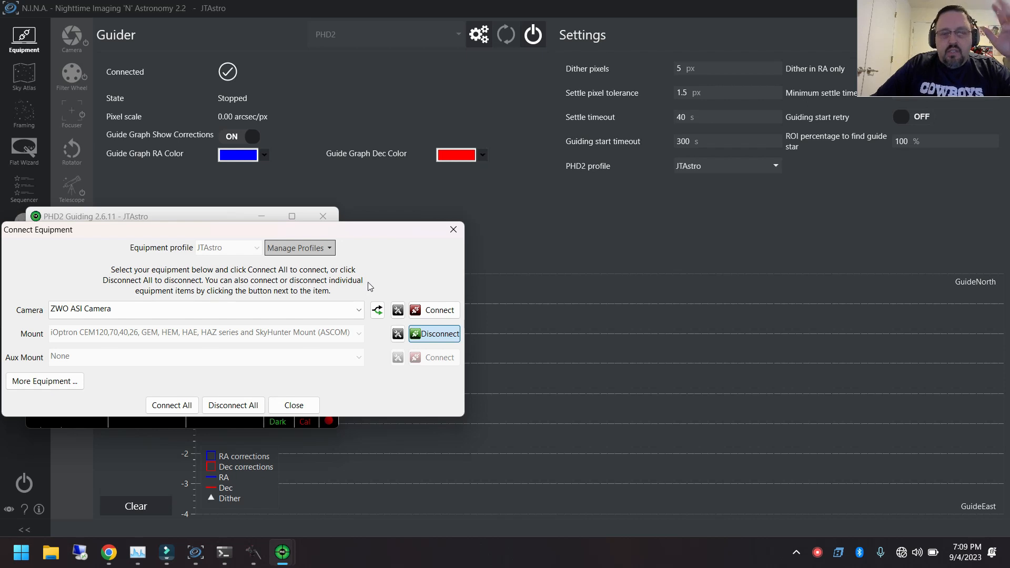
Choose ZWO ASI290MM Mini as the specific guide camera and connect it
left_click(377, 311)
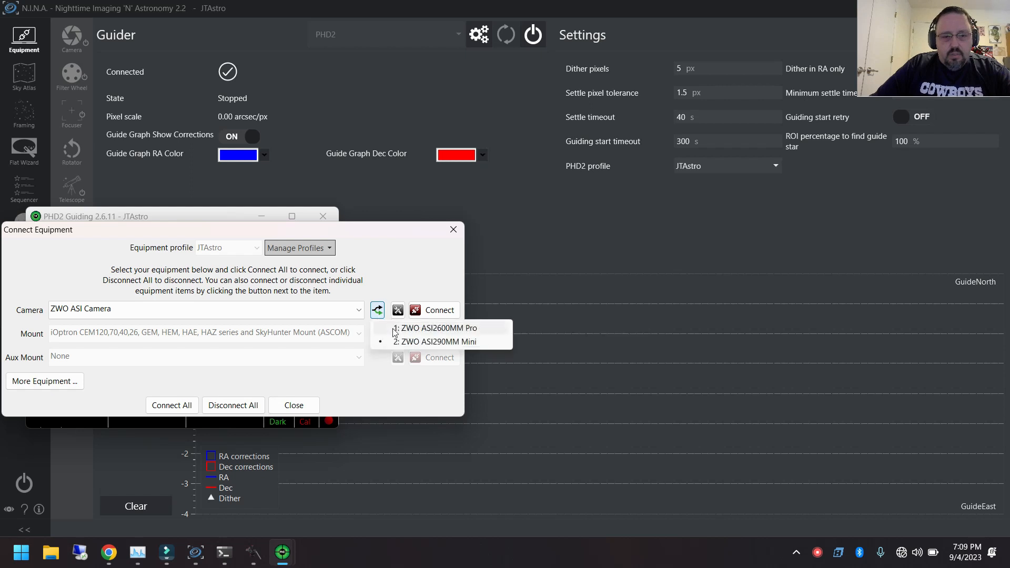
left_click(441, 342)
left_click(434, 312)
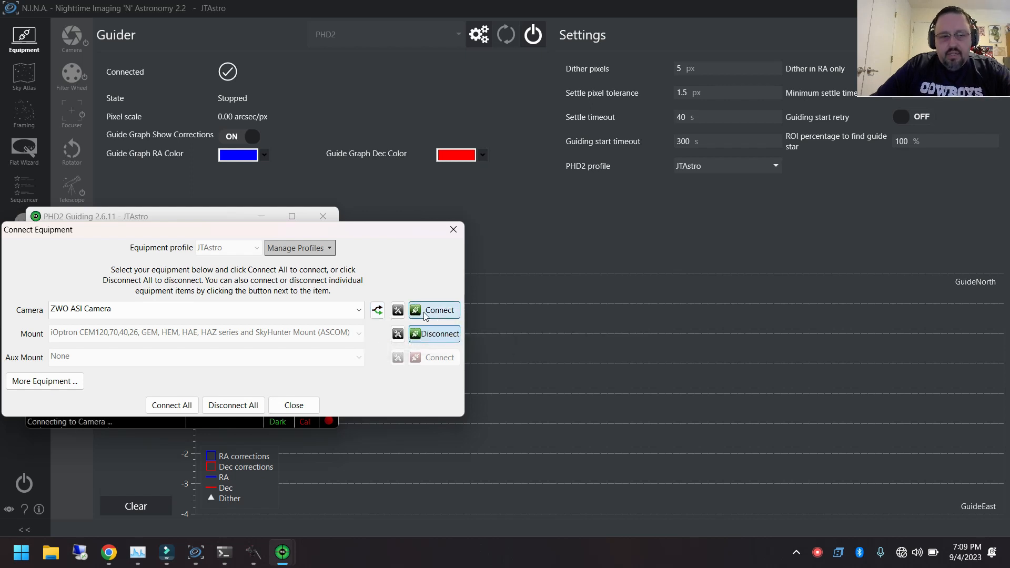
Review the Build Dark Library settings in PHD2 and close them without building a library
left_click(146, 232)
left_click(180, 250)
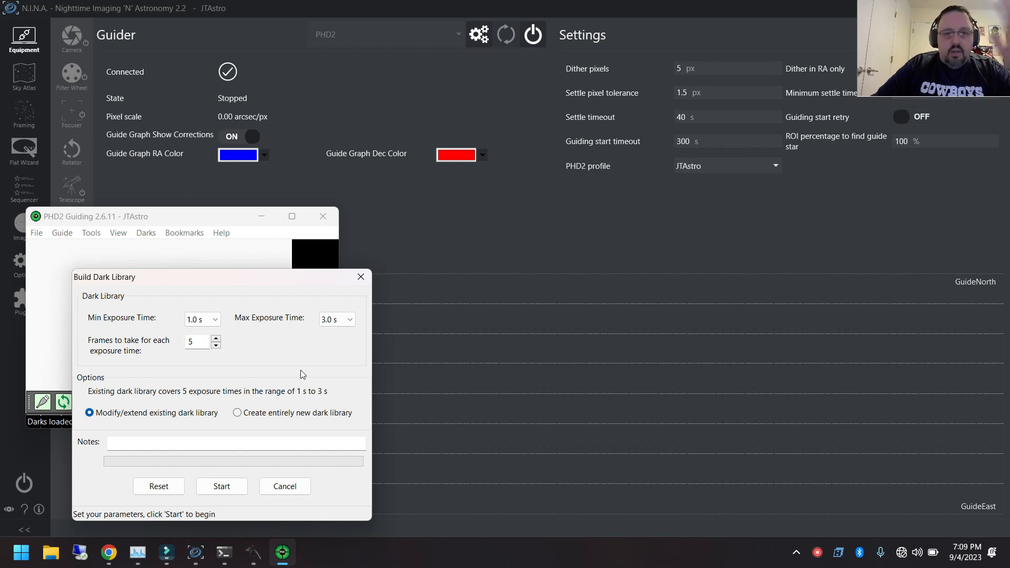
left_click(361, 277)
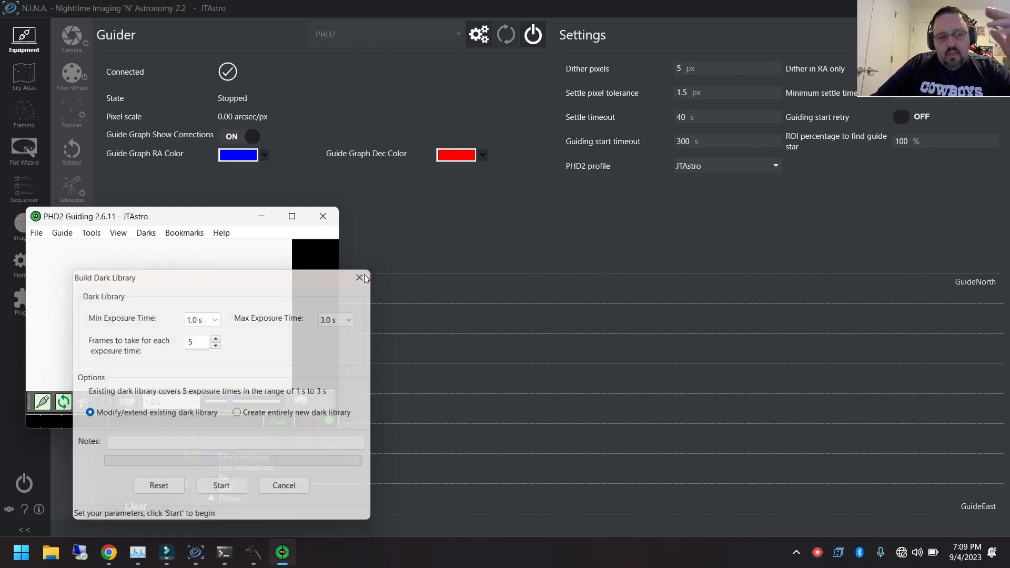
Start looping guide exposures after a look at PHD2's equipment connections, and minimize the PHD2 window
left_click(43, 403)
left_click(293, 406)
left_click(63, 402)
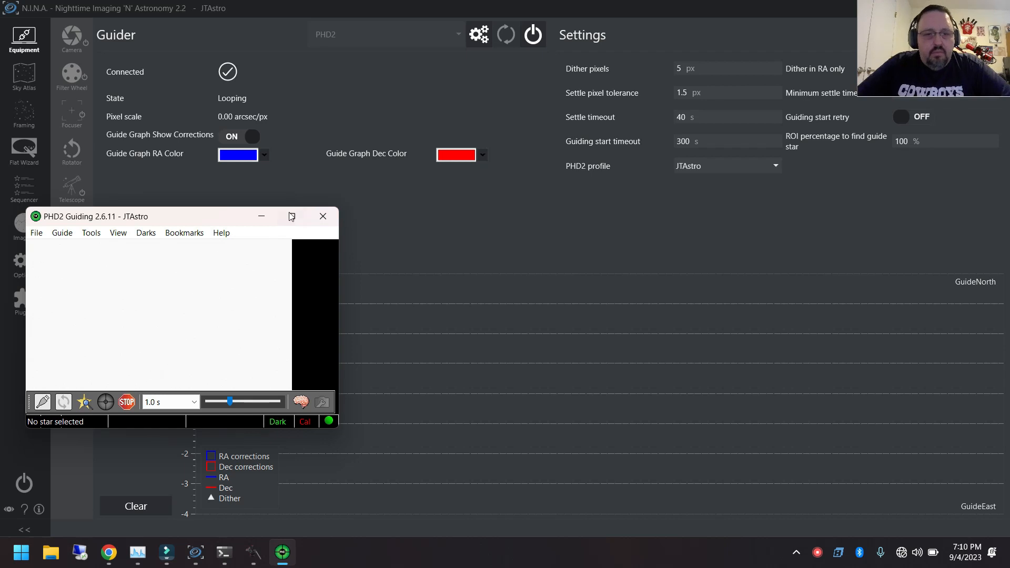
mouse_move(290, 220)
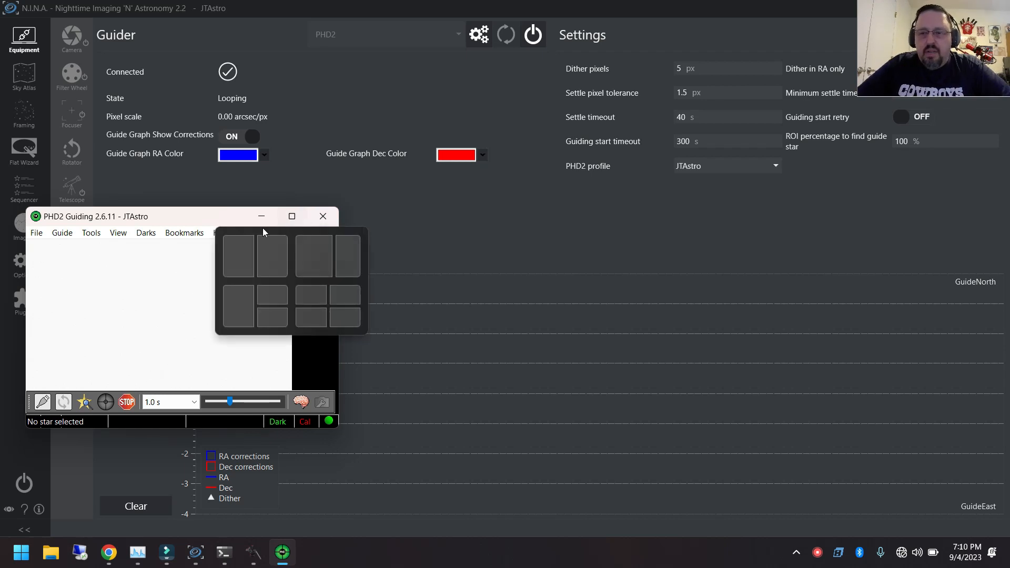
left_click(262, 216)
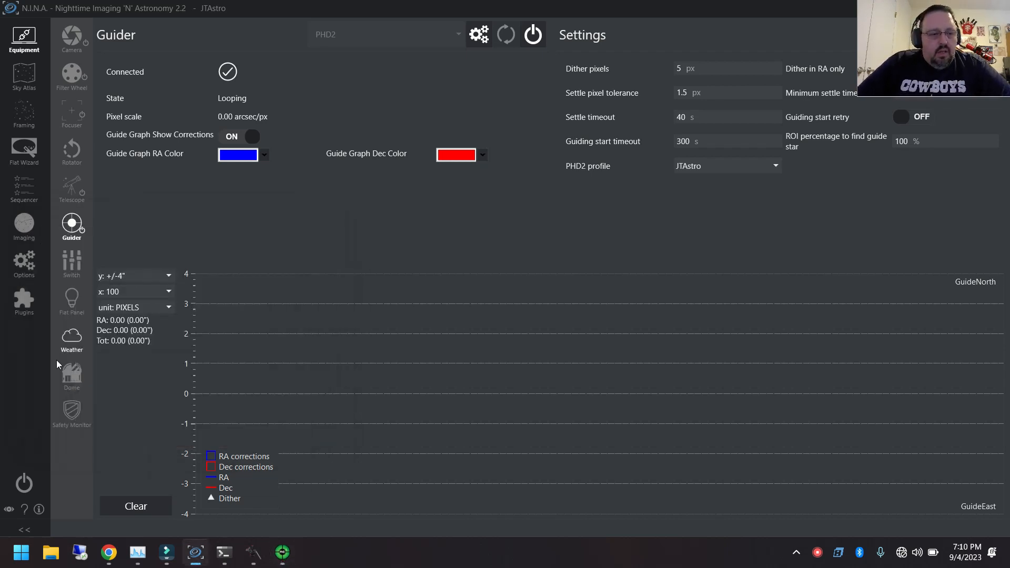
Start looping 5 s exposures with the main camera from N.I.N.A.'s Imaging page
left_click(24, 222)
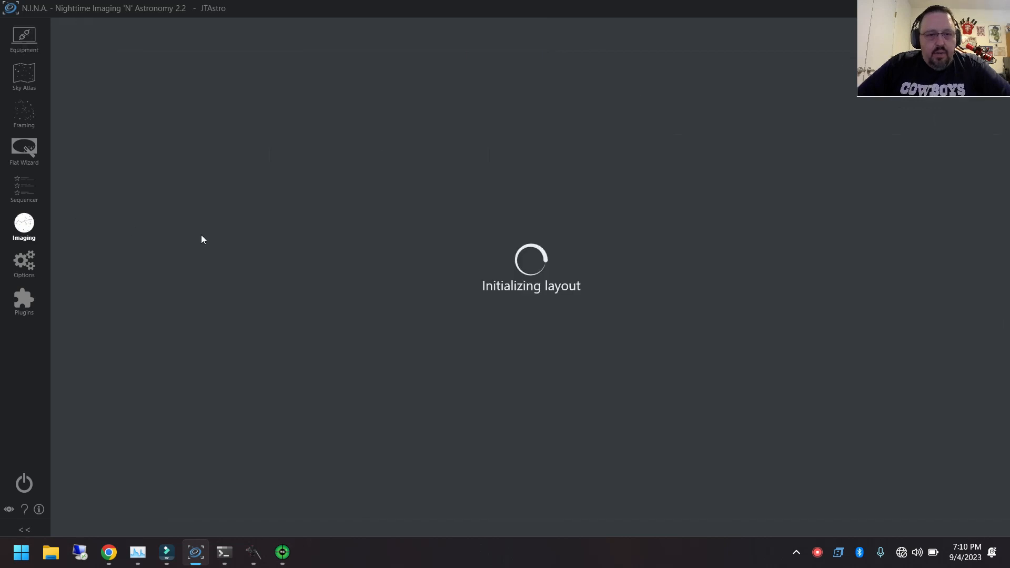
left_click_drag(919, 18, 905, 451)
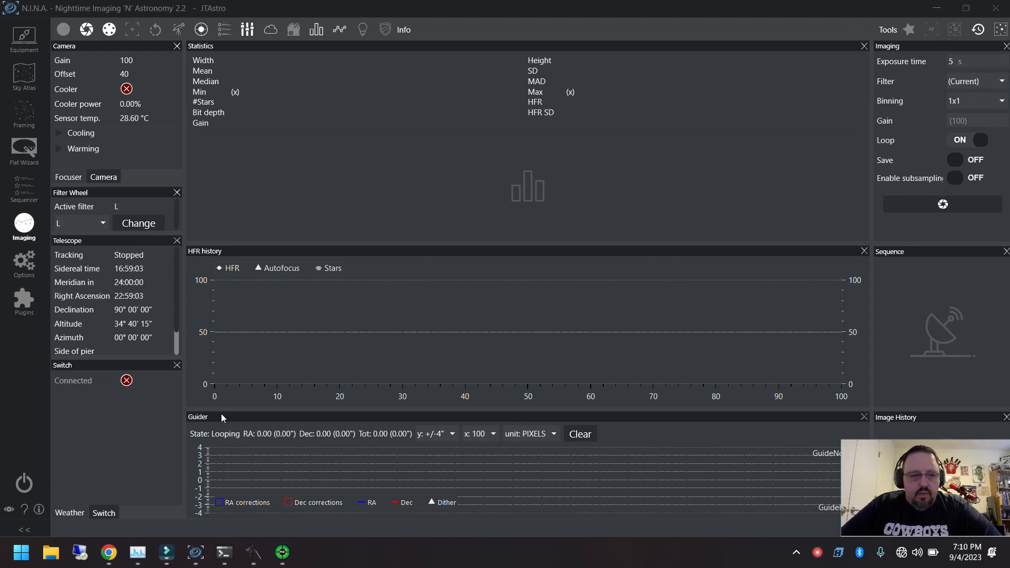
left_click(943, 204)
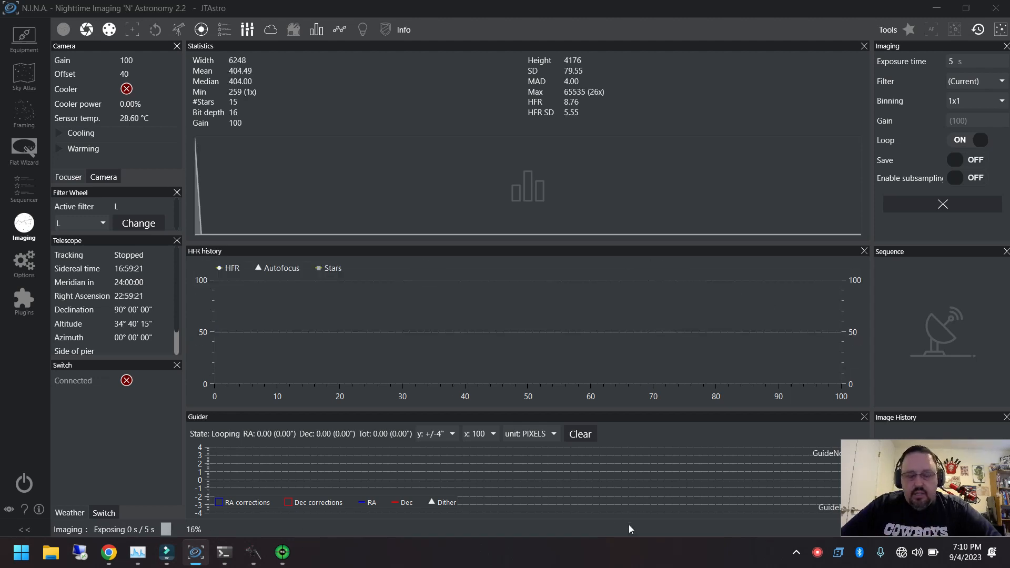
Switch to the VirtualHere Client and open its Statistics window to examine the connection latency
double_click(839, 552)
left_click_drag(371, 72, 292, 36)
right_click(263, 52)
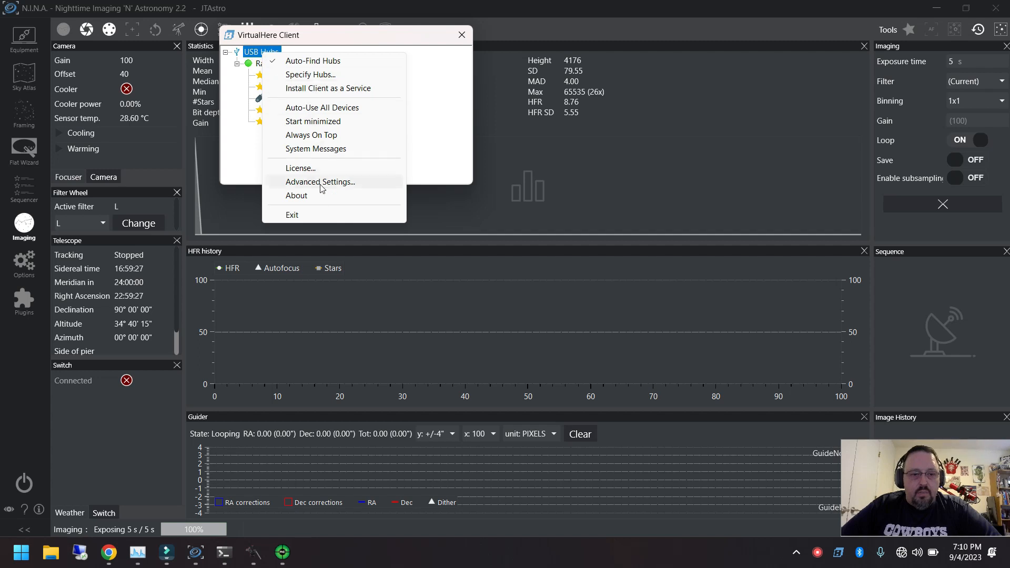
left_click(311, 198)
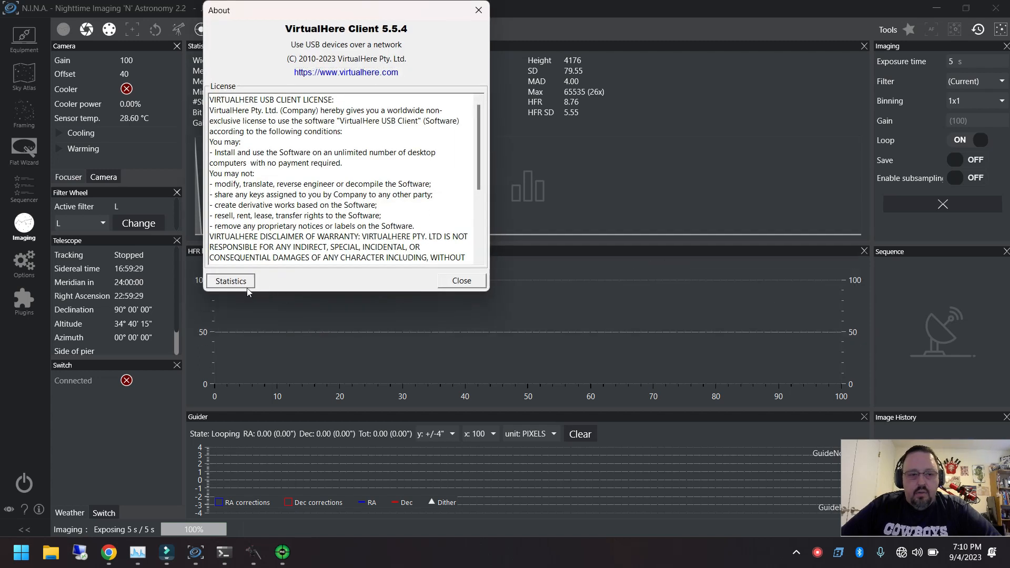
left_click(245, 284)
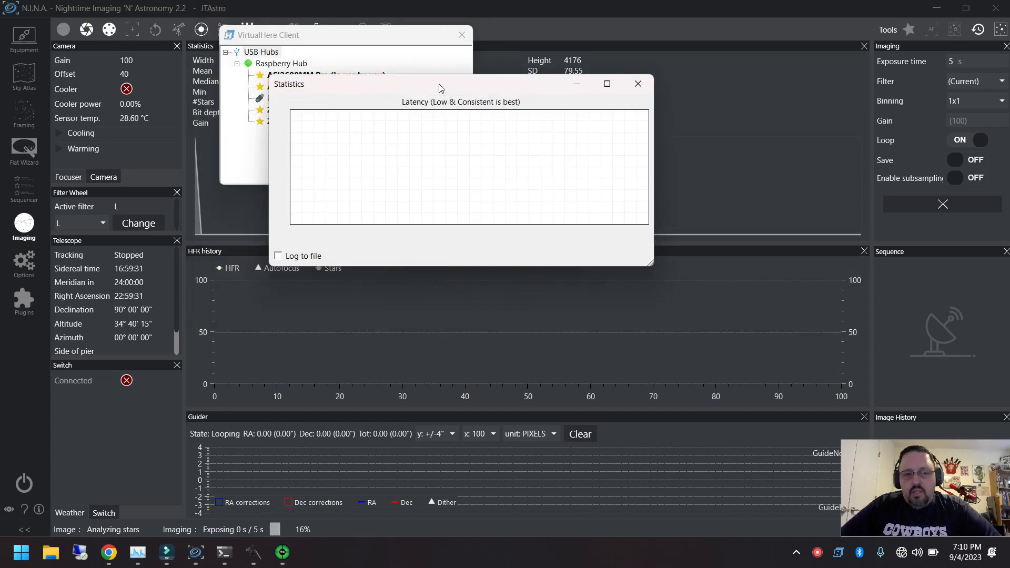